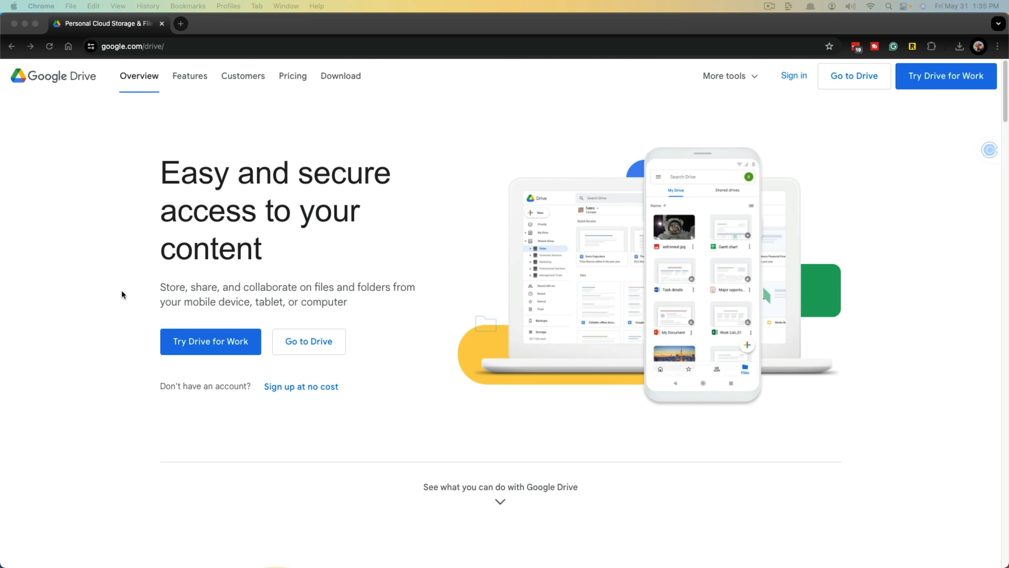
# - Open the Drive web app from the Google Drive product page
pyautogui.click(121, 298)
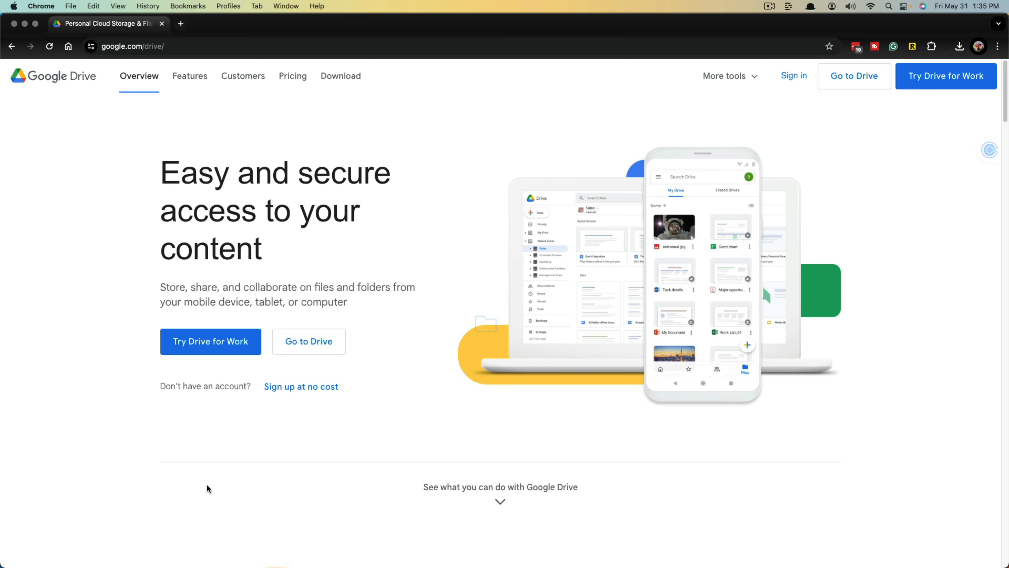
pyautogui.click(310, 393)
pyautogui.click(317, 345)
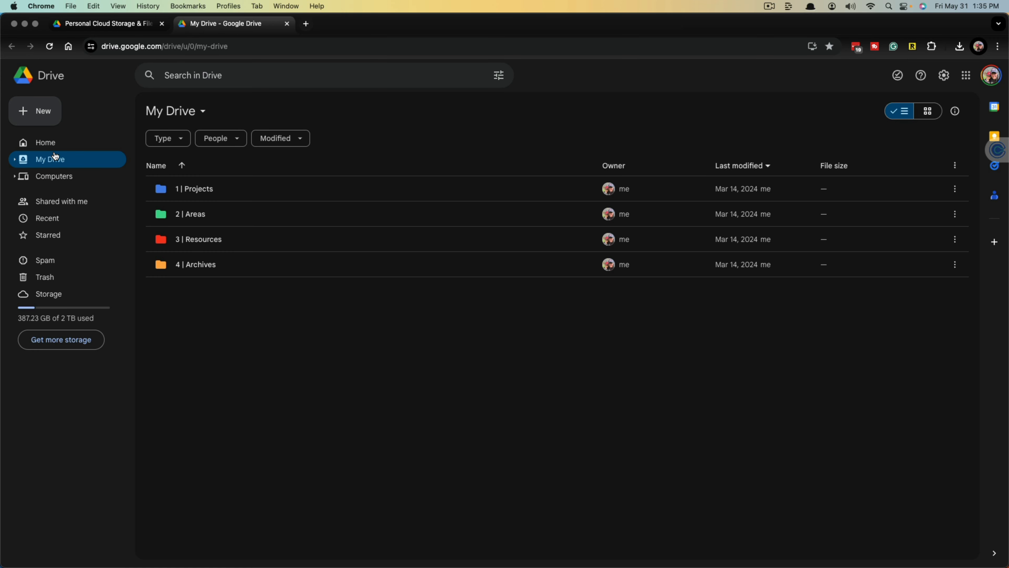
# - Go to the Drive home page and look over its recent search suggestions and suggested folders
pyautogui.click(45, 142)
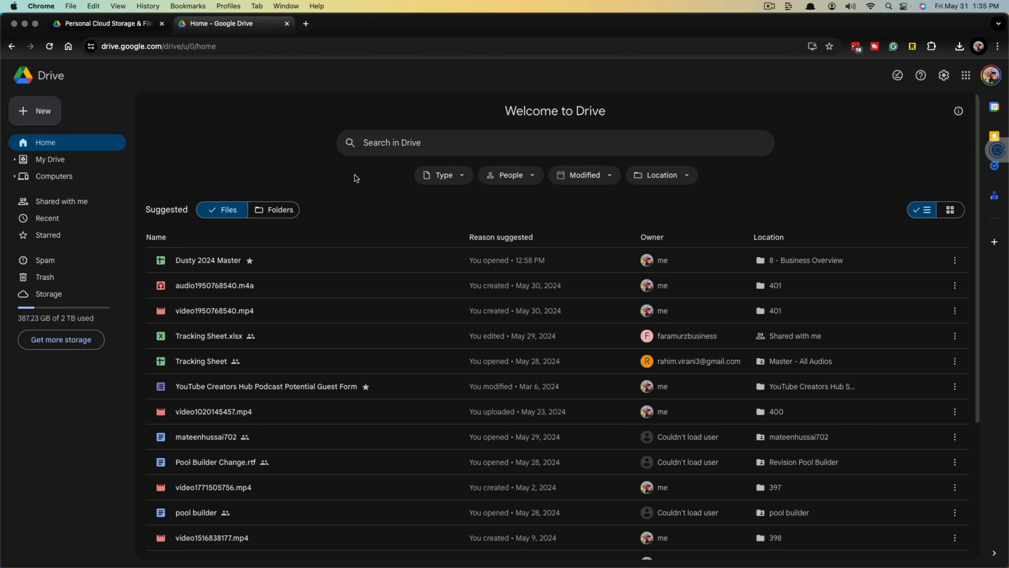
pyautogui.click(384, 144)
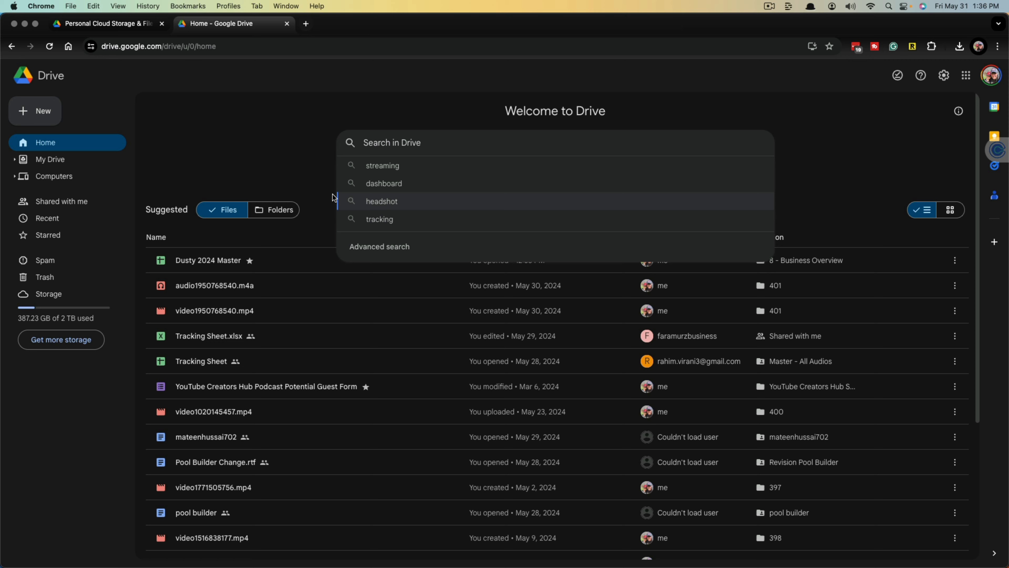
pyautogui.click(290, 165)
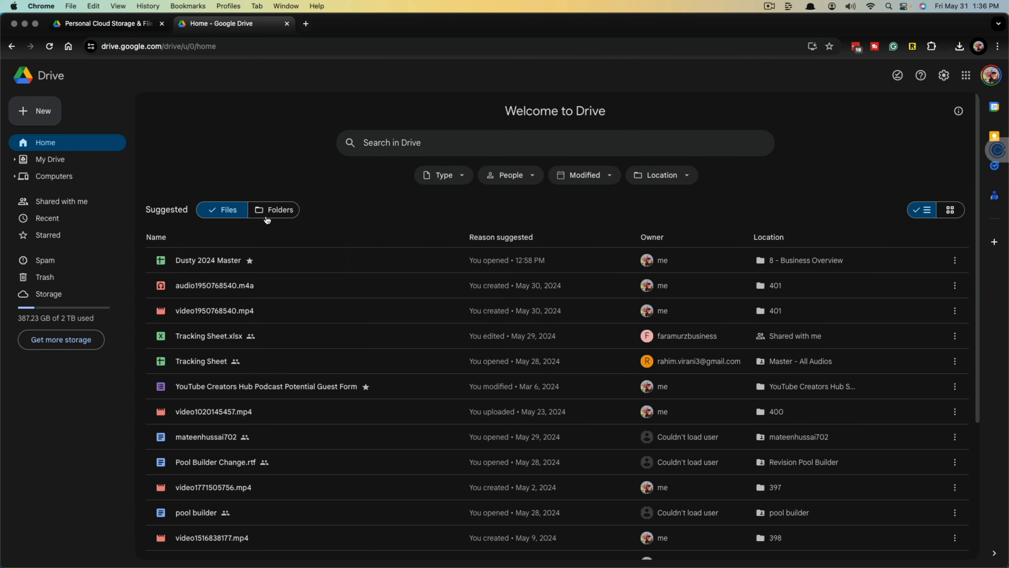
pyautogui.click(279, 215)
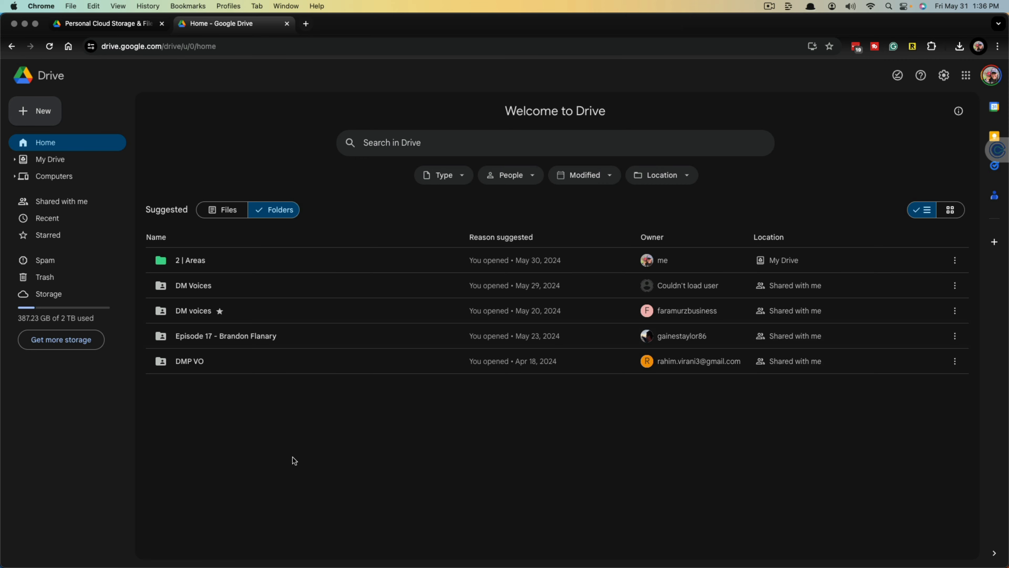
# - Expand the My Drive folder tree and create a new folder named Tutorial in My Drive
pyautogui.click(71, 167)
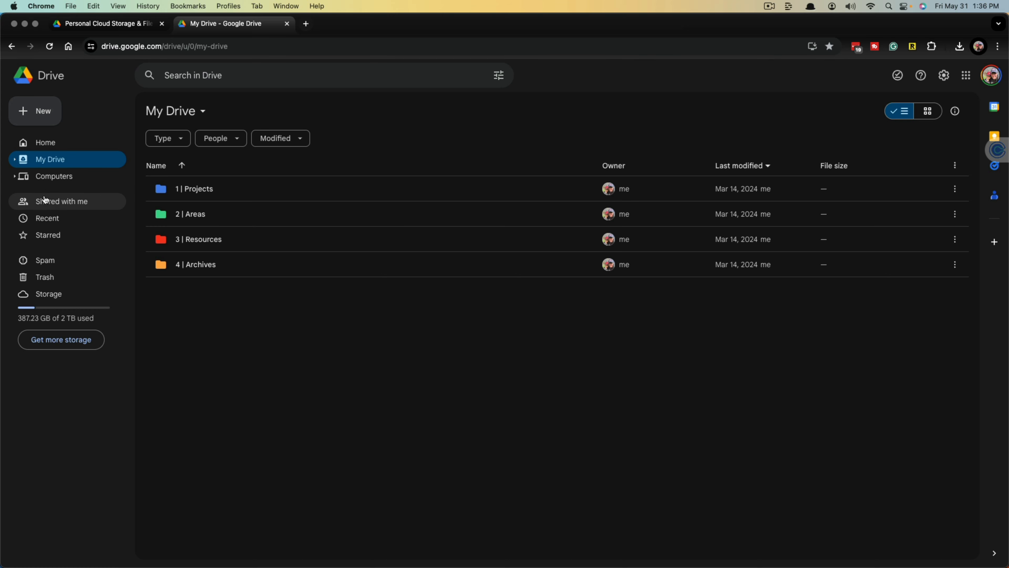
pyautogui.click(15, 160)
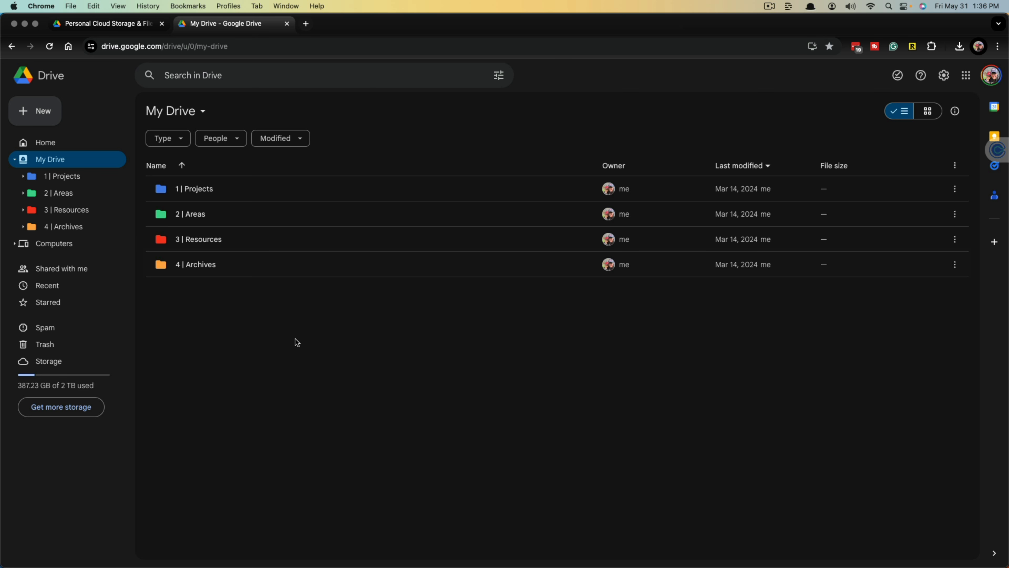
pyautogui.rightClick(277, 324)
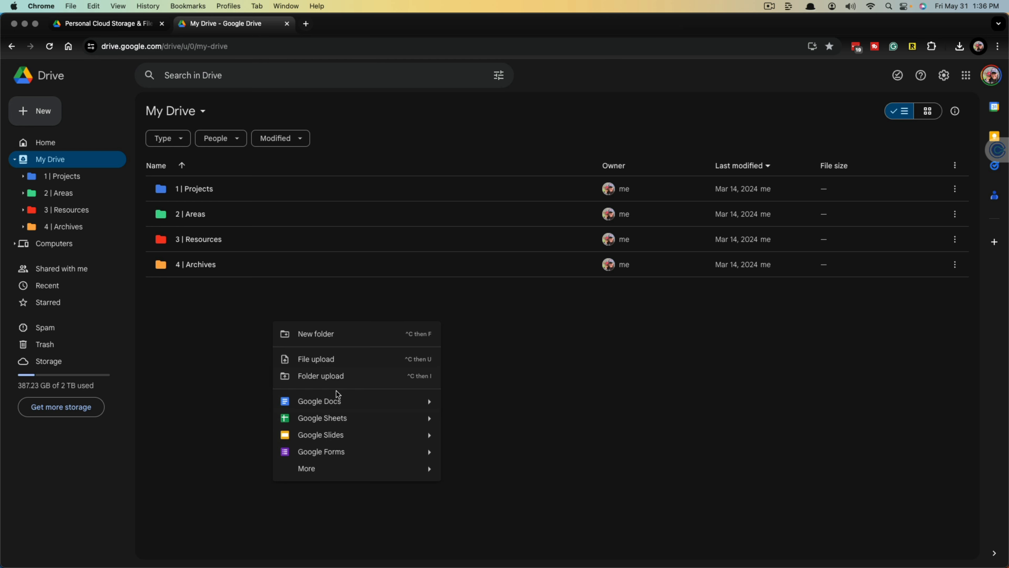
pyautogui.click(505, 348)
pyautogui.rightClick(469, 343)
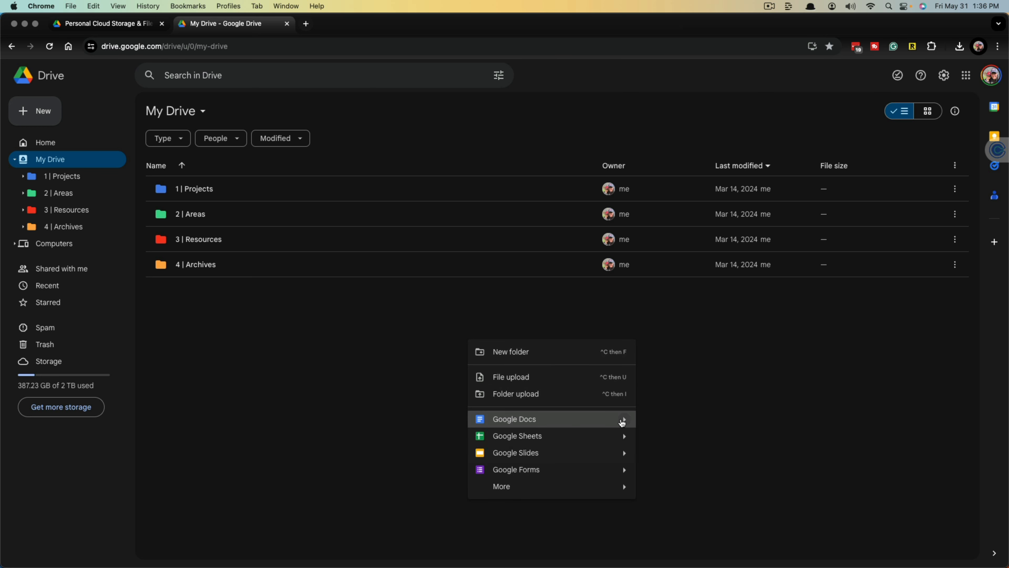
pyautogui.moveTo(525, 411)
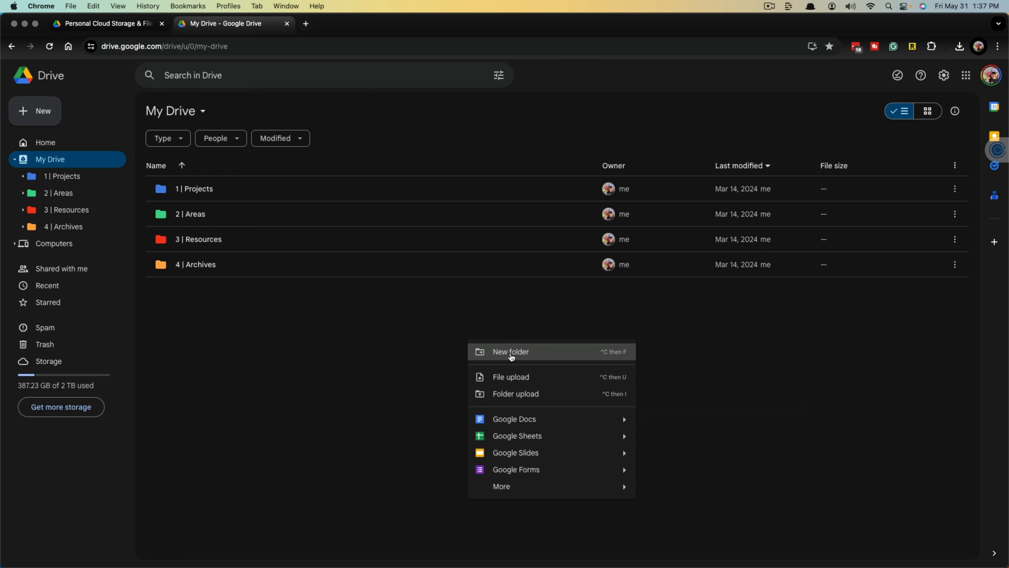
pyautogui.click(511, 353)
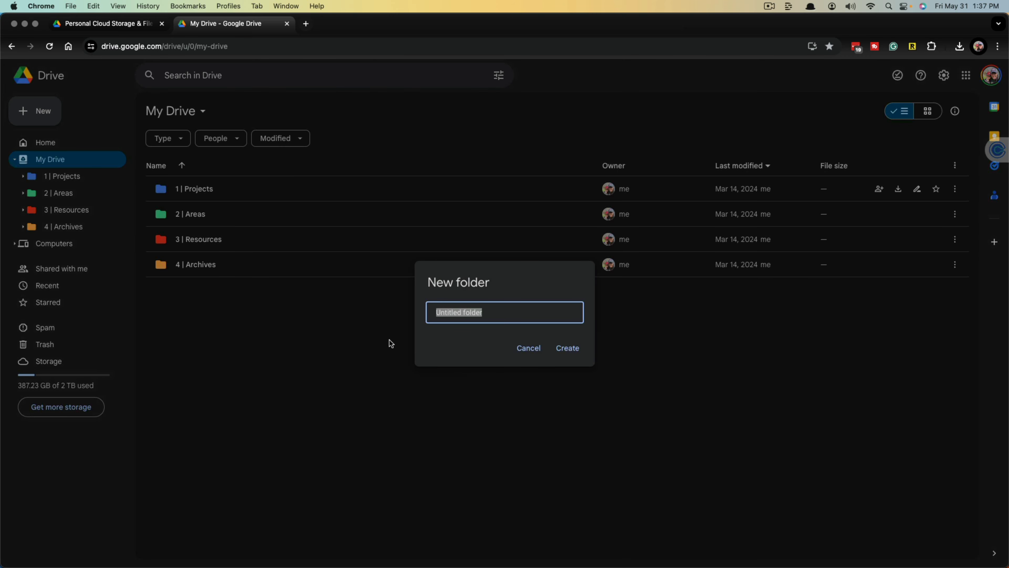
pyautogui.write('Tutorial')
pyautogui.click(571, 349)
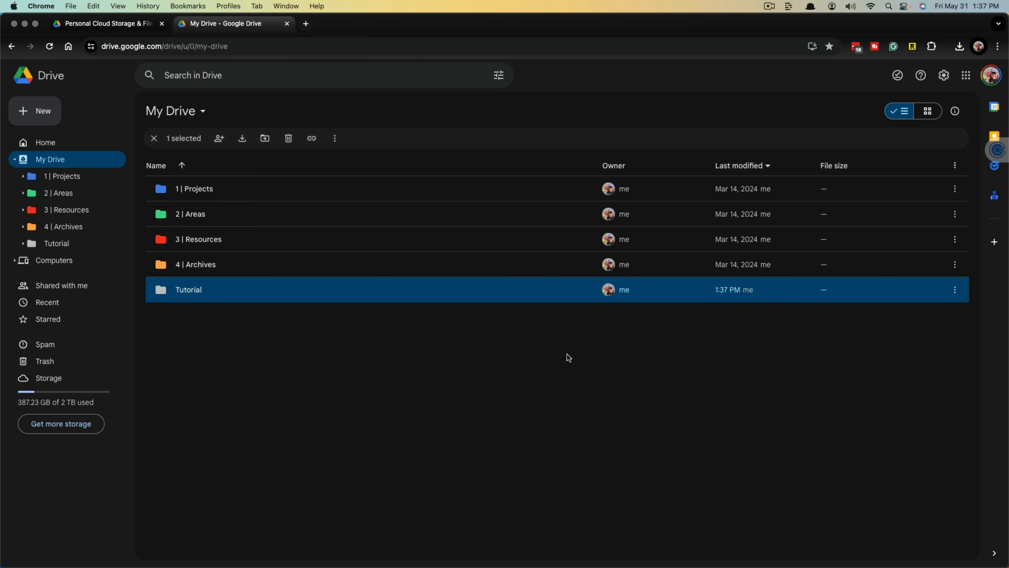
# - Open the new Tutorial folder from the My Drive file list
pyautogui.click(234, 353)
pyautogui.click(219, 294)
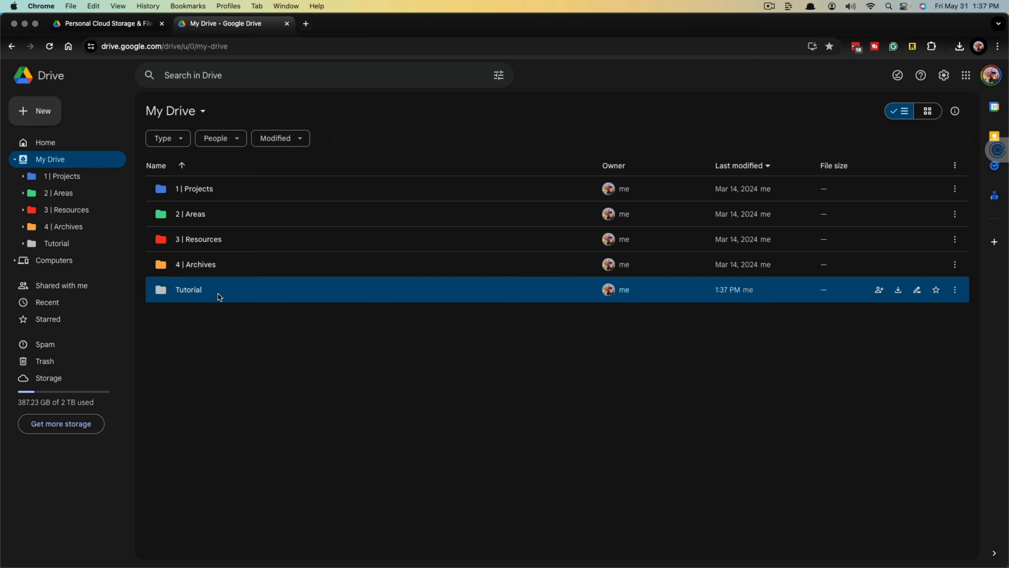
pyautogui.doubleClick(217, 293)
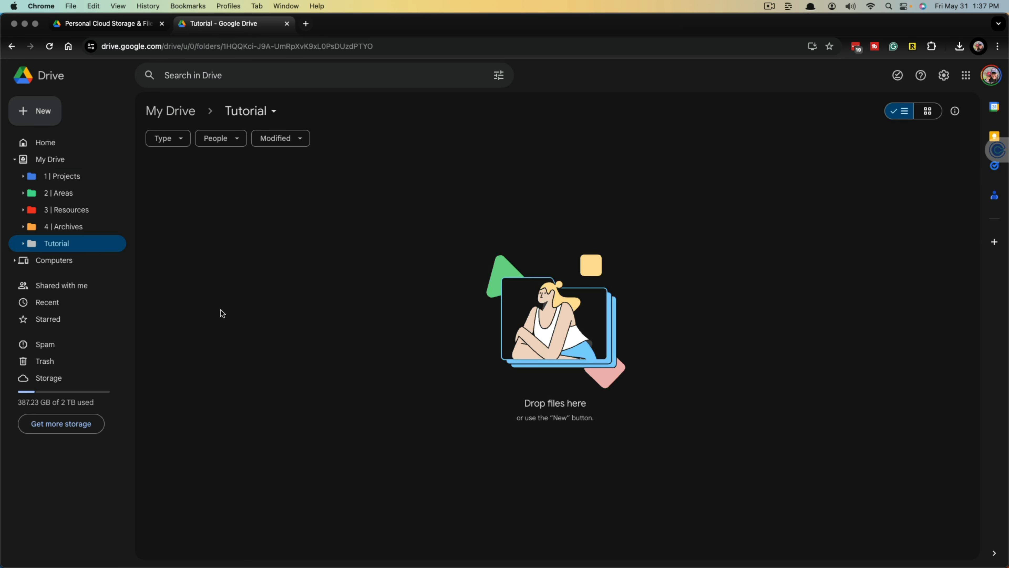
# - Upload How To Join and Leave Roblox Groups - Full Guide.mp4 and How To Join and Leave Groups On Roblox Thumb.jpg into the Tutorial folder
pyautogui.rightClick(289, 278)
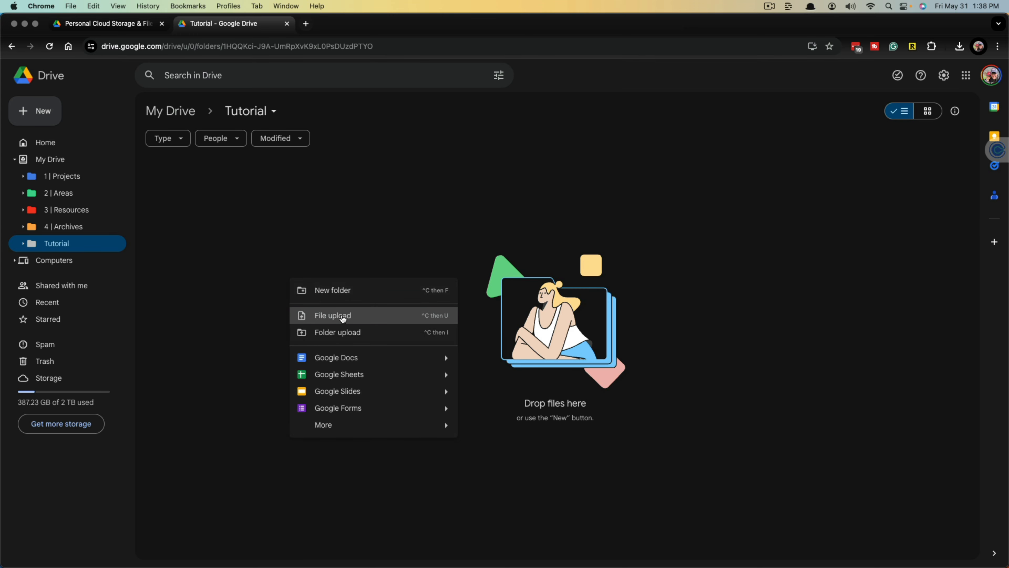
pyautogui.click(341, 316)
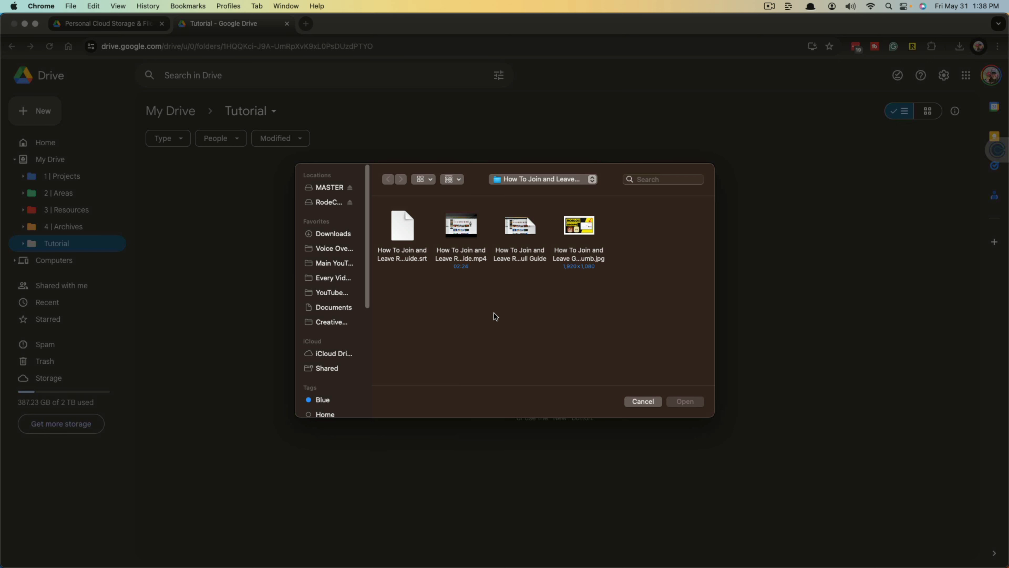
pyautogui.click(464, 259)
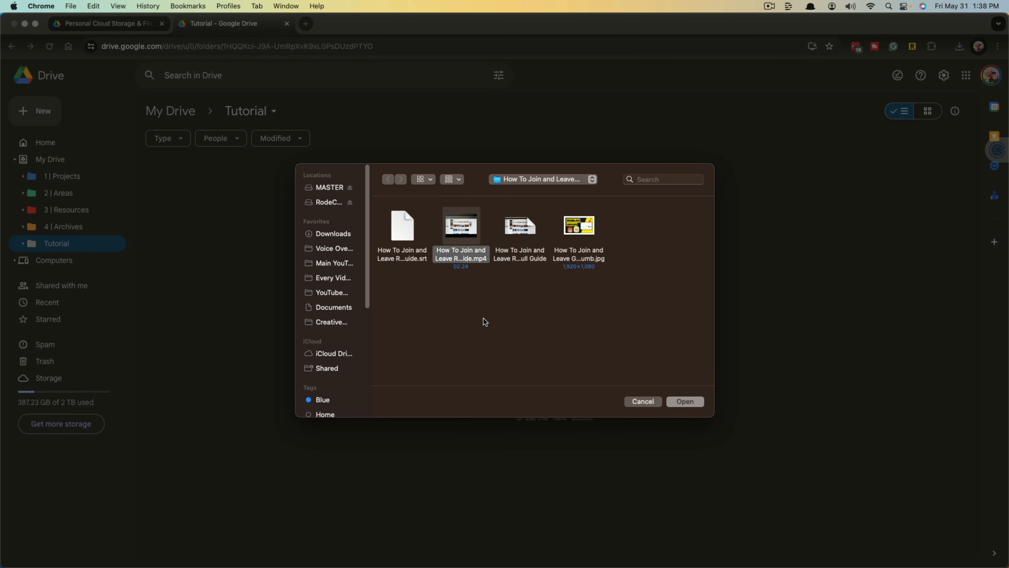
pyautogui.click(478, 304)
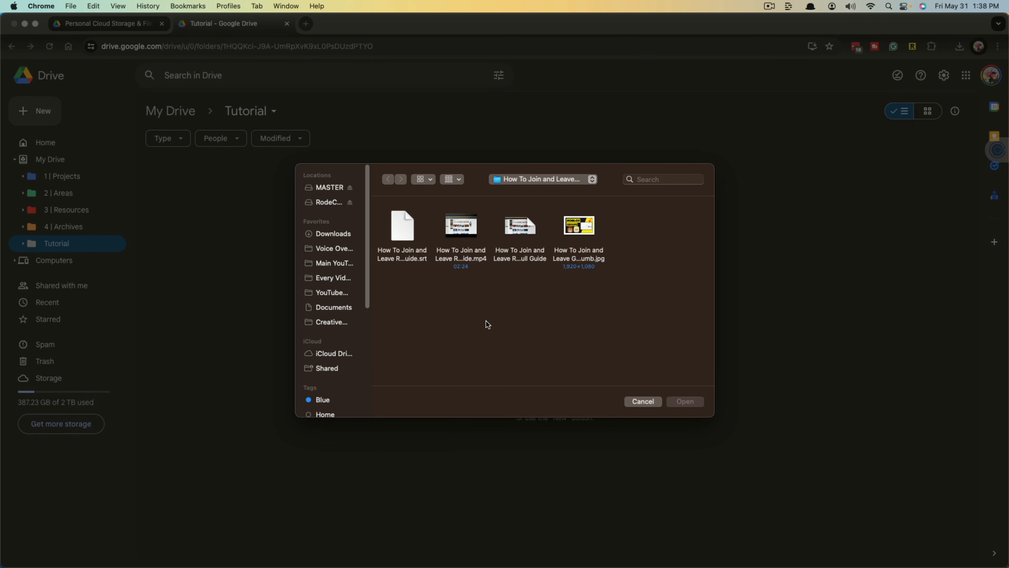
pyautogui.click(472, 257)
pyautogui.keyDown('super'); pyautogui.click(579, 254); pyautogui.keyUp('super')
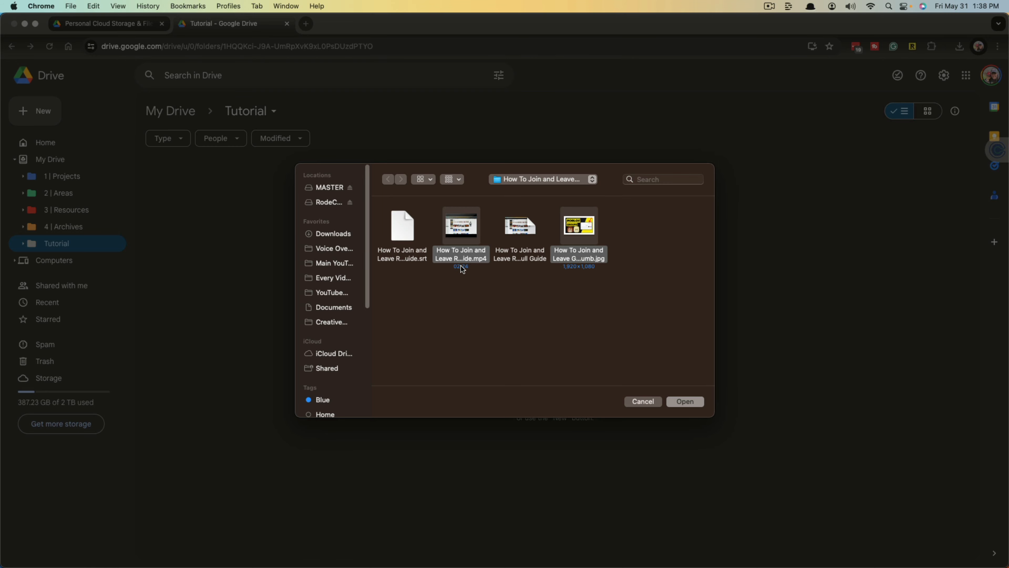
pyautogui.click(685, 402)
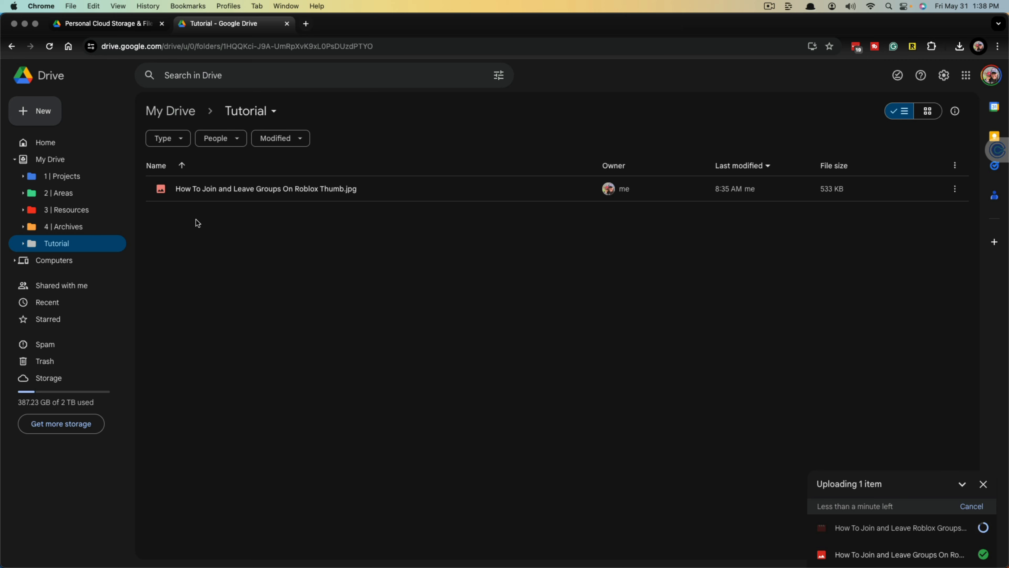
# - Rename the uploaded JPG thumbnail image as Tutorial 1.jpg
pyautogui.rightClick(219, 195)
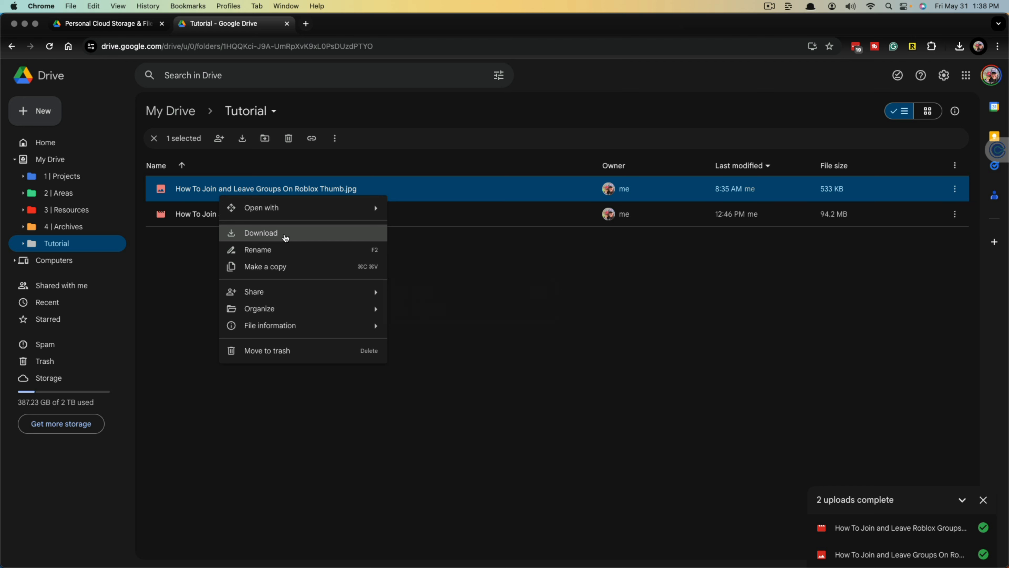
pyautogui.click(283, 251)
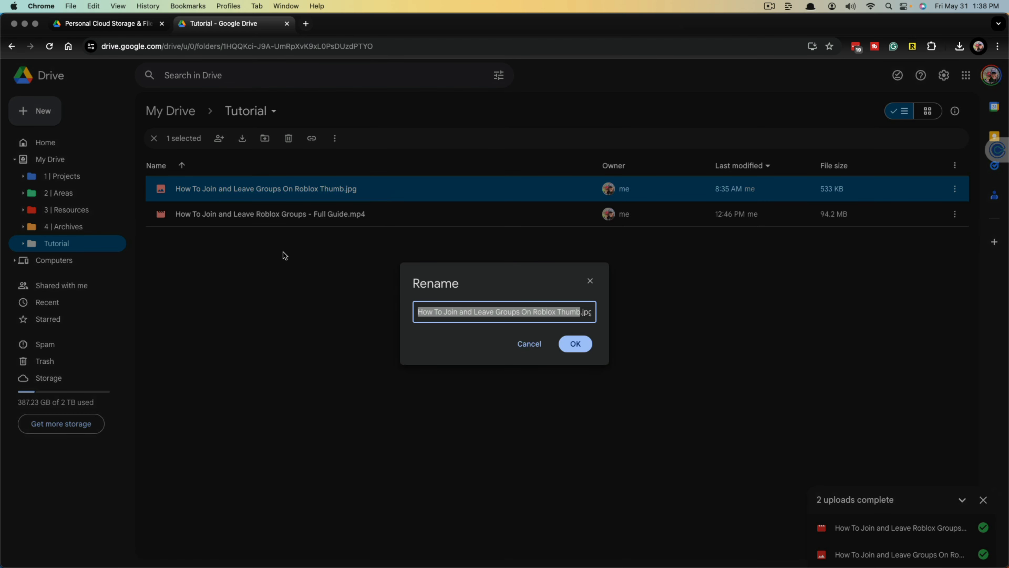
pyautogui.write('Tutorial 1')
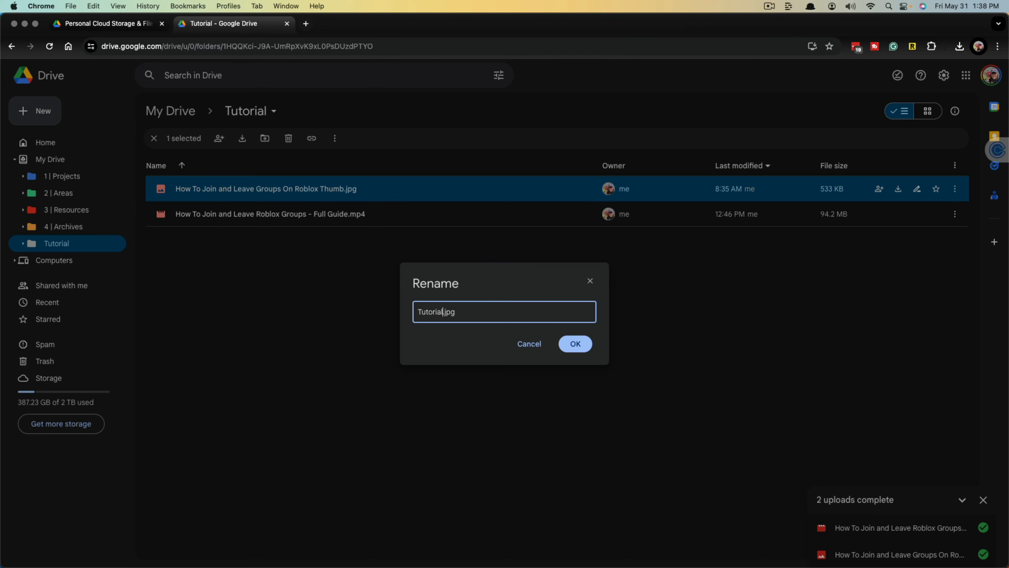
pyautogui.press('Return')
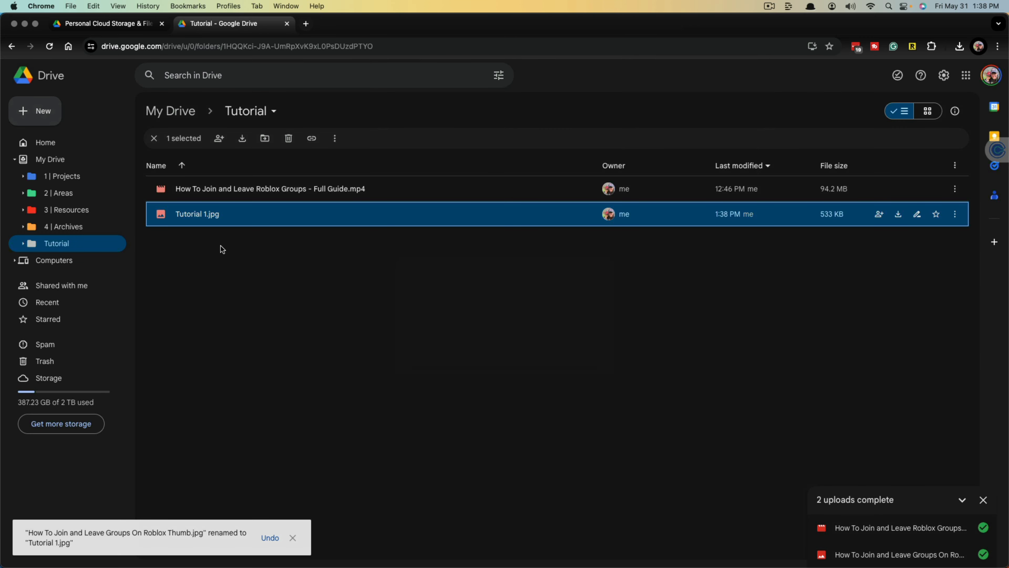
# - Preview the Tutorial 1.jpg image and return to the Tutorial folder's file list
pyautogui.doubleClick(241, 218)
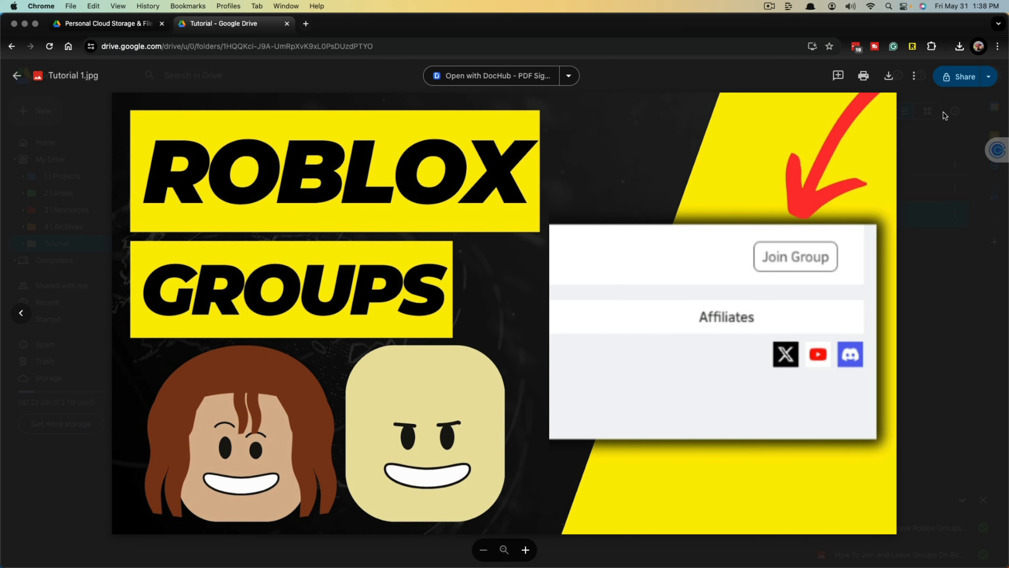
pyautogui.click(936, 259)
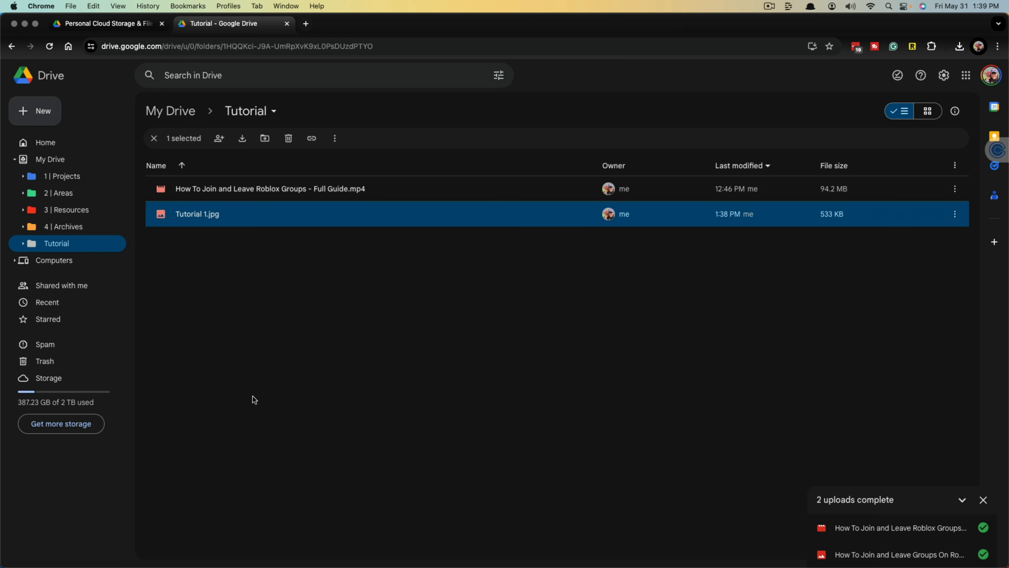
pyautogui.click(271, 275)
pyautogui.click(254, 218)
pyautogui.click(257, 189)
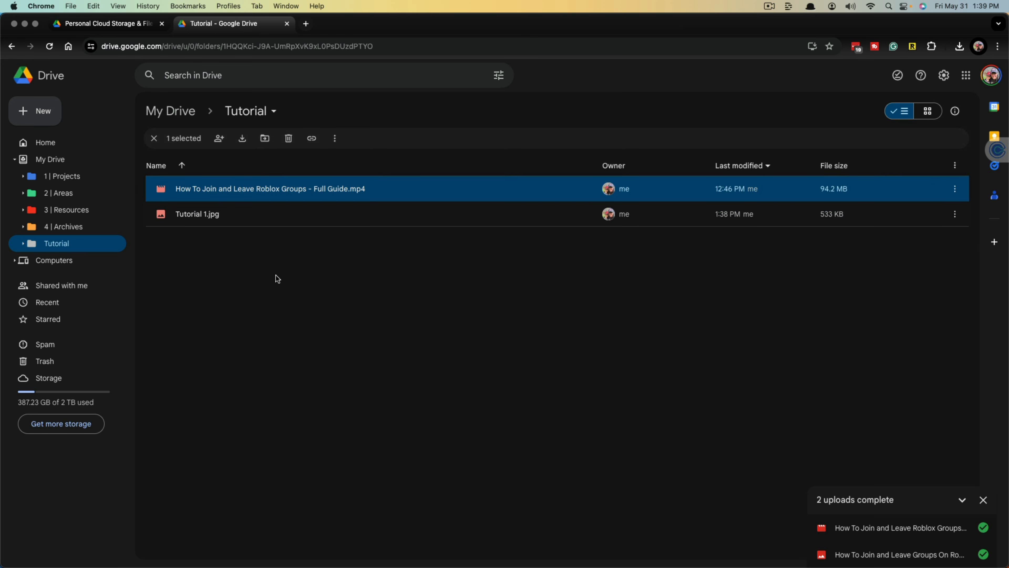
pyautogui.click(277, 278)
# - View the suggested move destinations for Tutorial 1.jpg without moving it, and copy the file's link
pyautogui.click(267, 216)
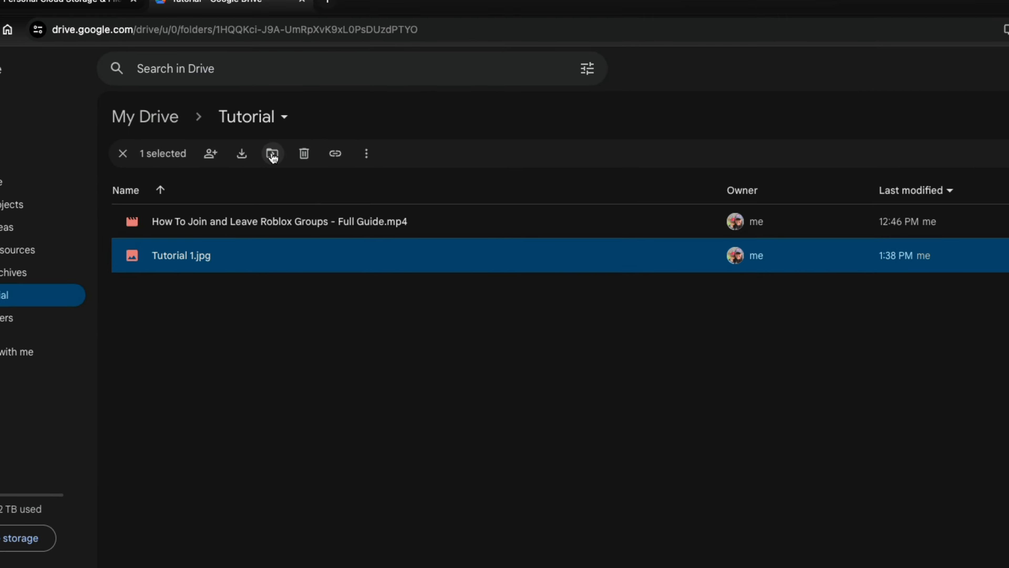
pyautogui.click(265, 140)
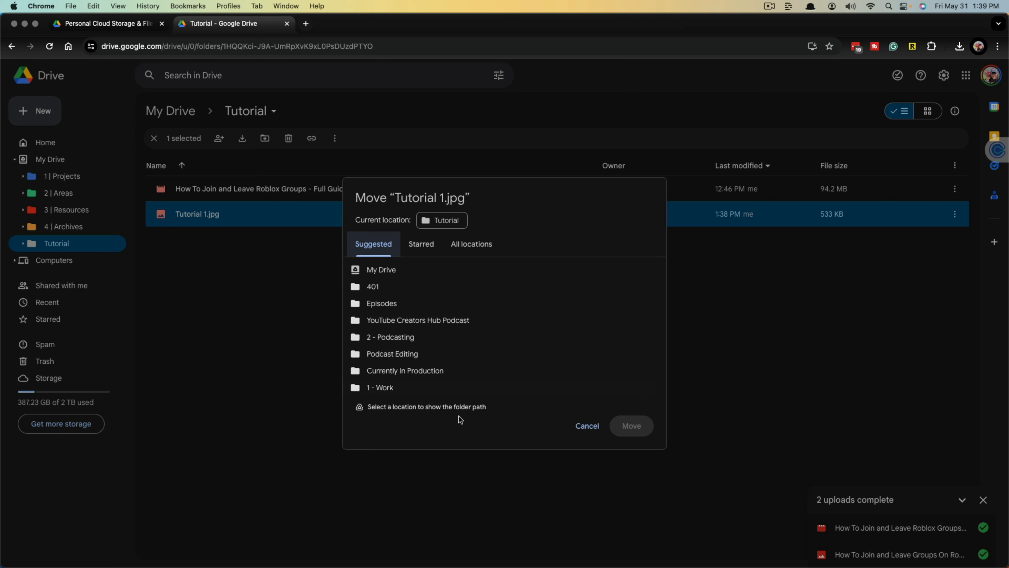
pyautogui.click(585, 426)
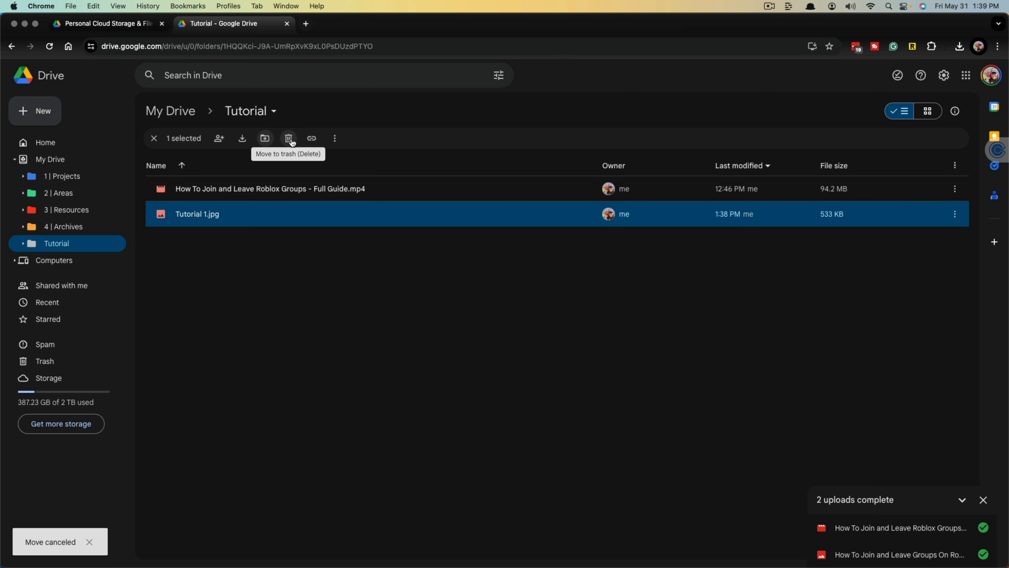
pyautogui.click(314, 143)
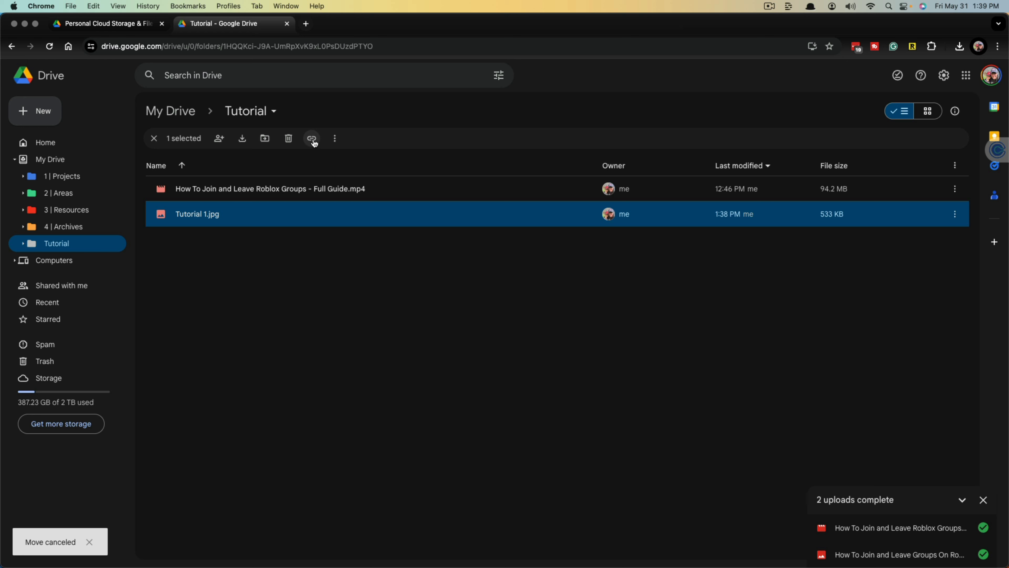
pyautogui.click(314, 143)
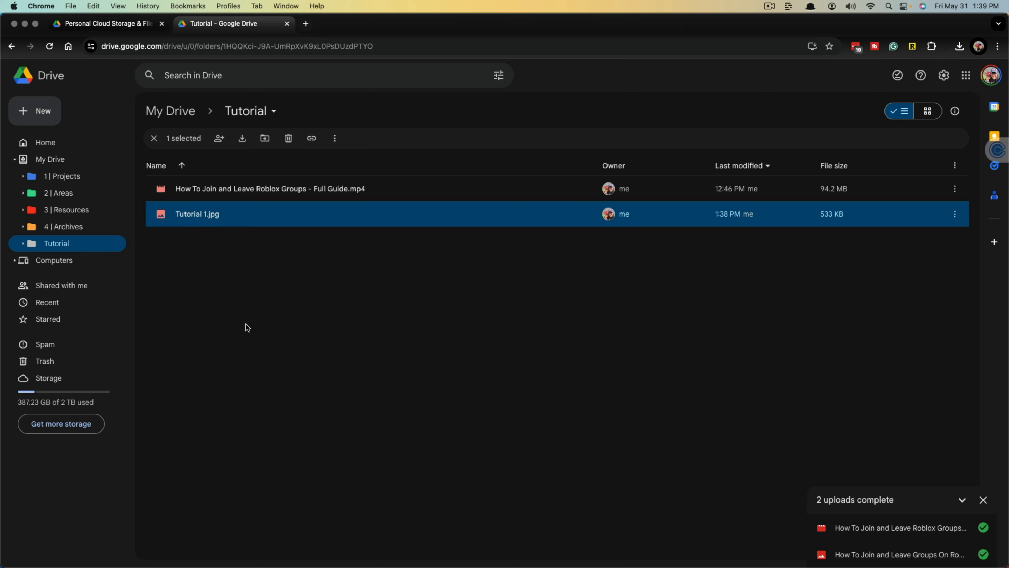
# - Return to My Drive, look at its file creation and upload options, and reopen the Tutorial folder
pyautogui.click(172, 112)
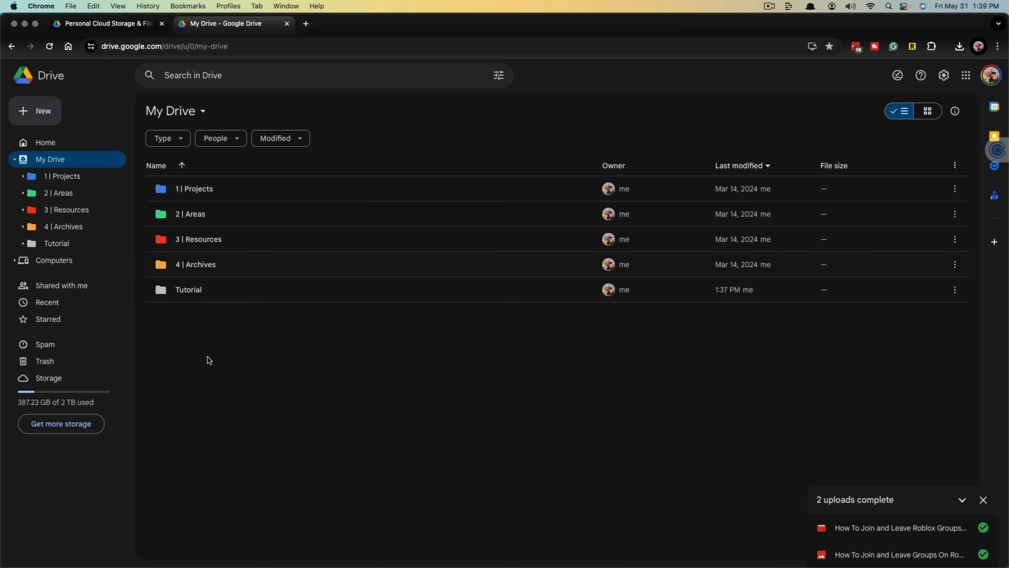
pyautogui.rightClick(235, 355)
pyautogui.click(537, 372)
pyautogui.doubleClick(255, 294)
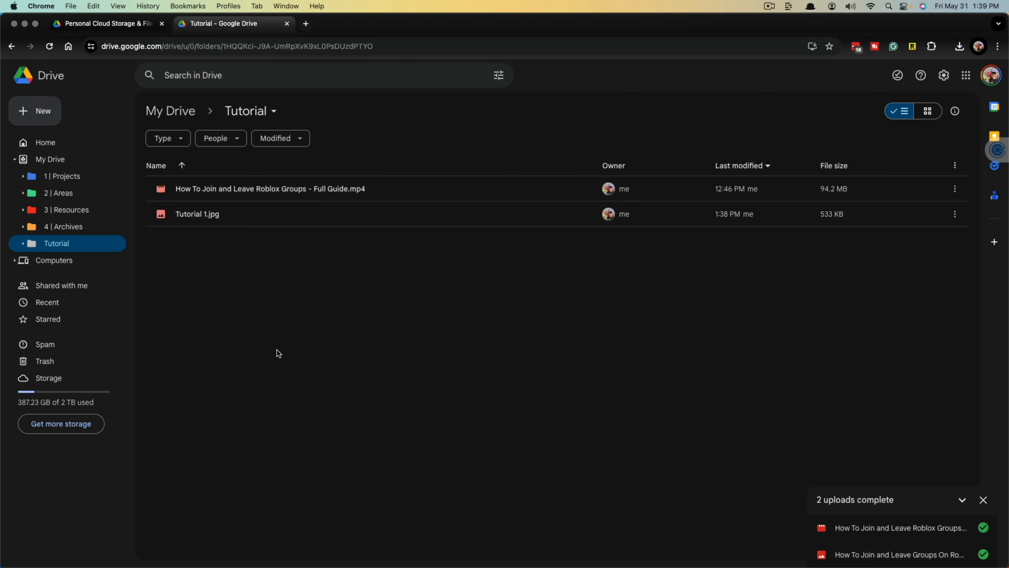
# - Create a Google Docs document named Tutorial inside the Tutorial folder and return to the folder's file list
pyautogui.rightClick(266, 296)
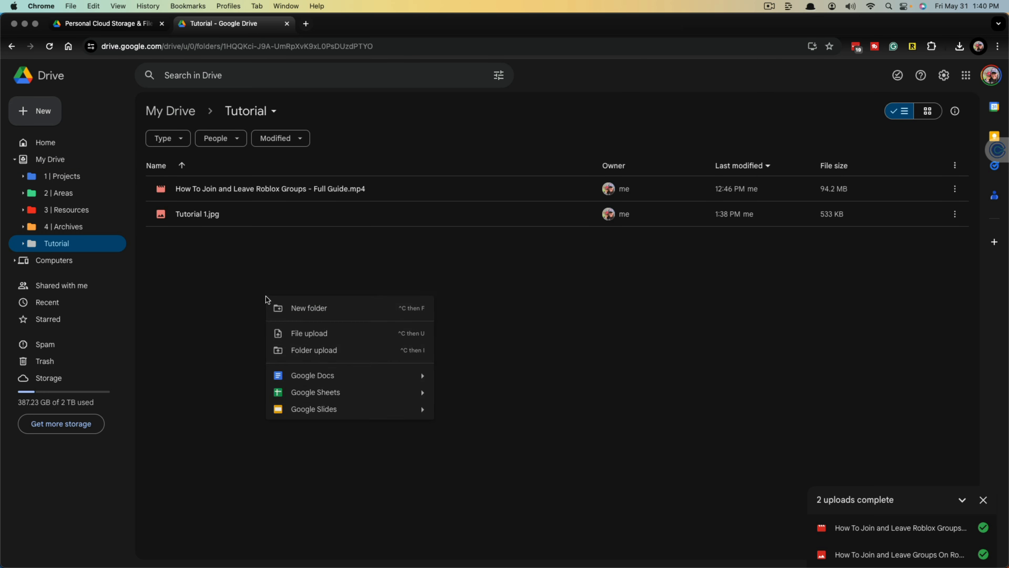
pyautogui.click(332, 381)
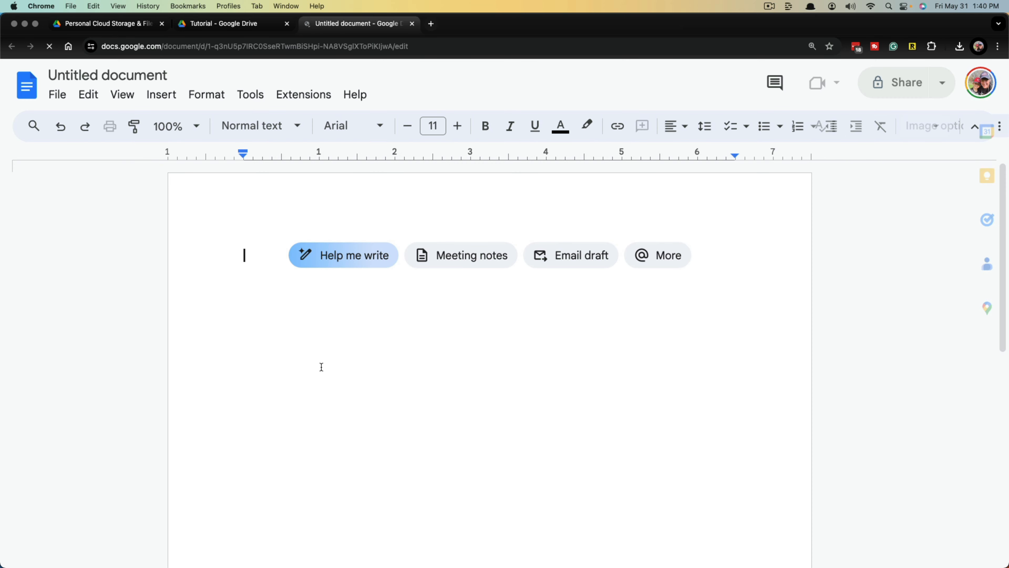
pyautogui.click(117, 78)
pyautogui.write('Tutorial')
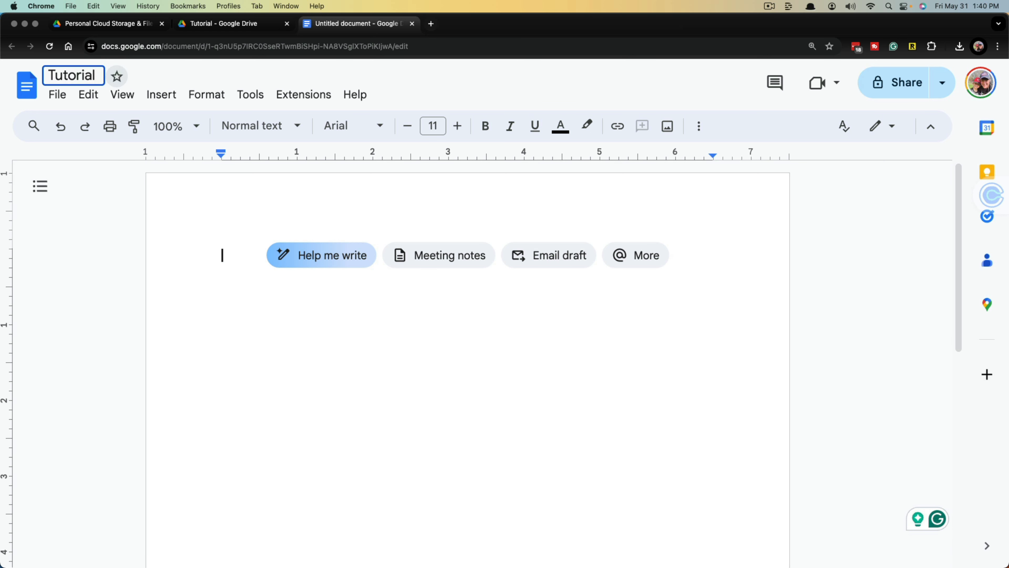
pyautogui.press('Return')
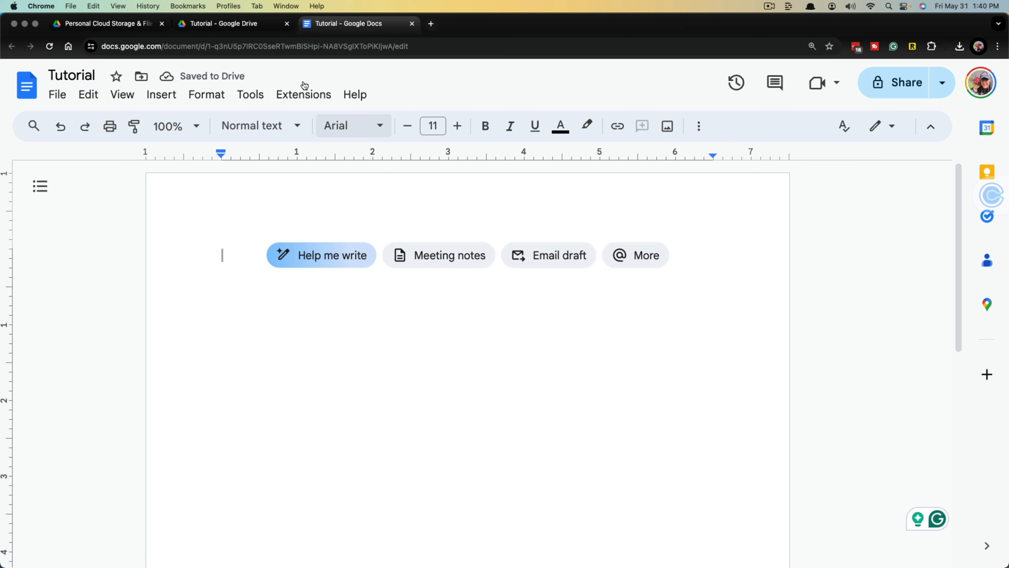
pyautogui.click(240, 26)
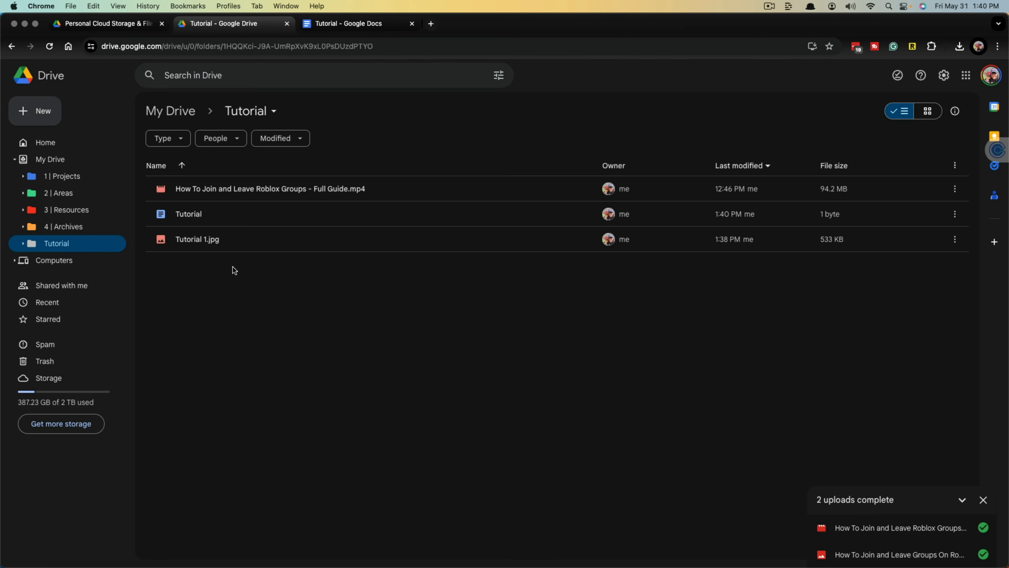
# - Move the Roblox Groups MP4 video and Tutorial 1.jpg together to the trash
pyautogui.click(192, 216)
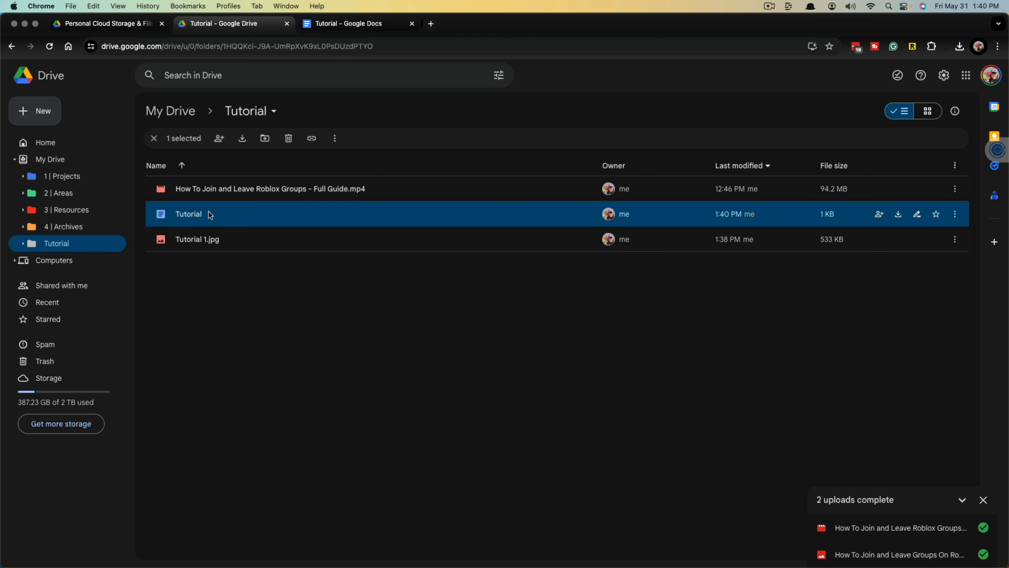
pyautogui.click(213, 197)
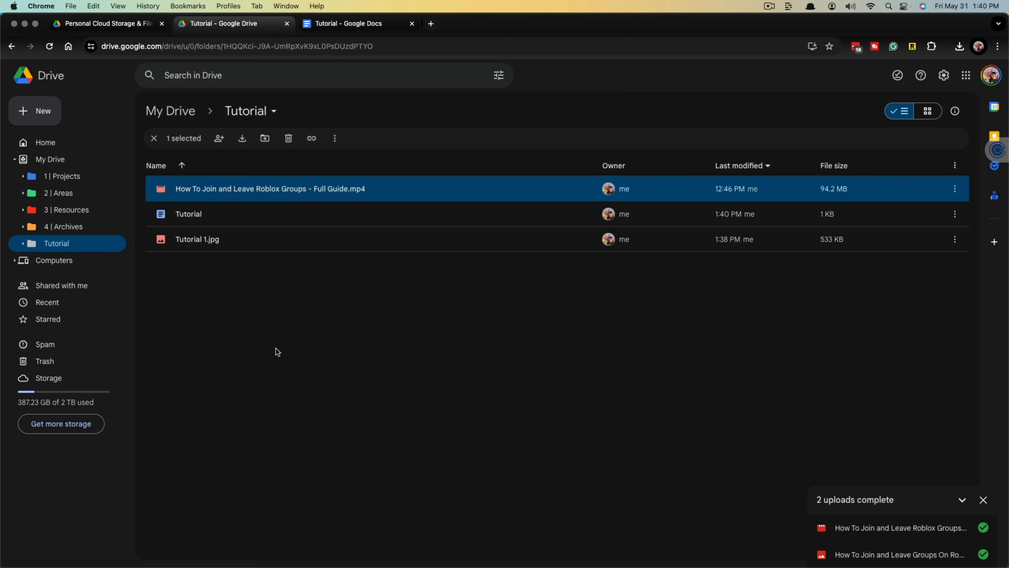
pyautogui.keyDown('super'); pyautogui.click(211, 244); pyautogui.keyUp('super')
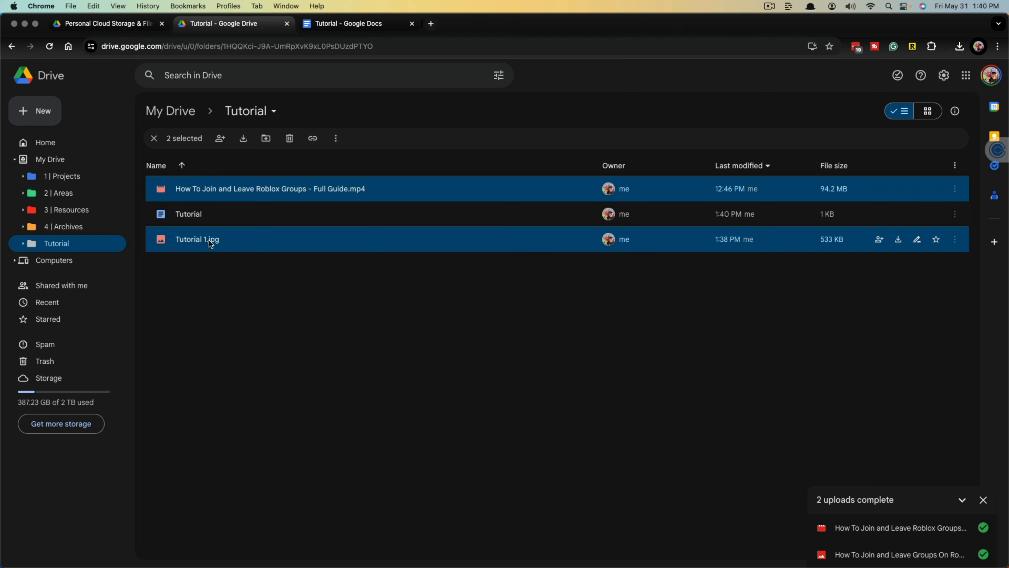
pyautogui.click(291, 139)
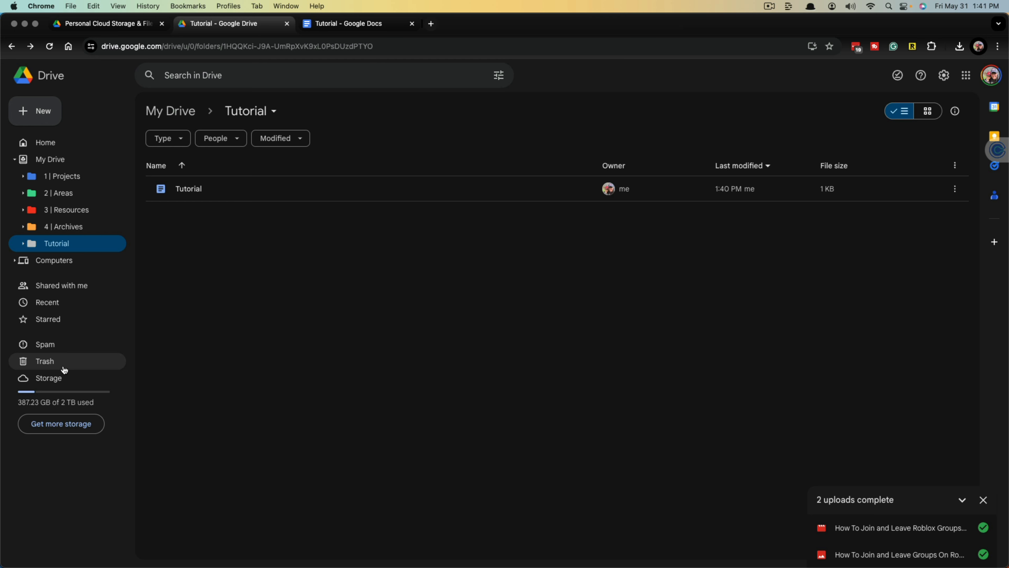
# - Permanently delete Tutorial 1.jpg from the trash and reopen the Tutorial folder
pyautogui.click(56, 368)
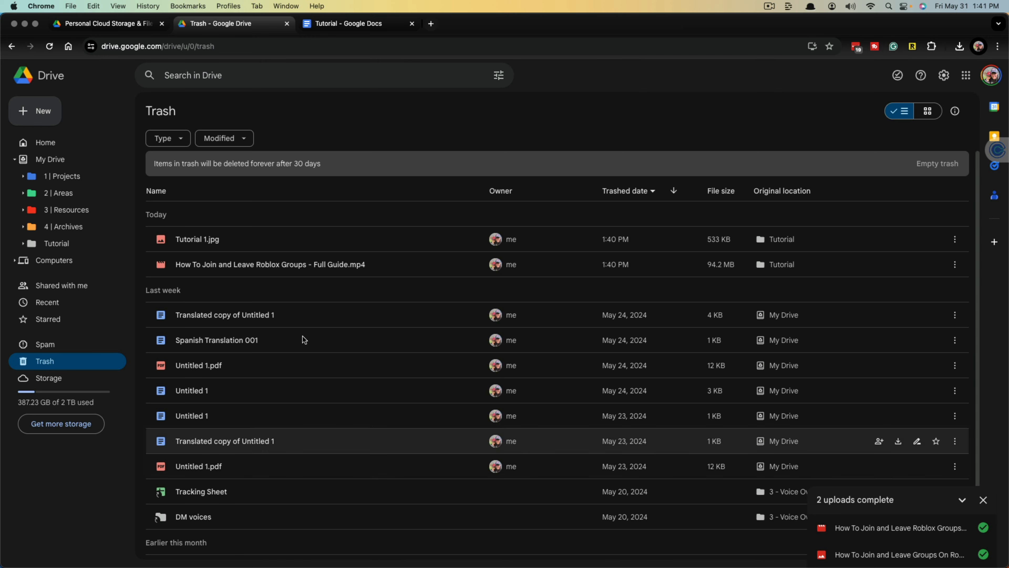
pyautogui.click(275, 245)
pyautogui.rightClick(275, 246)
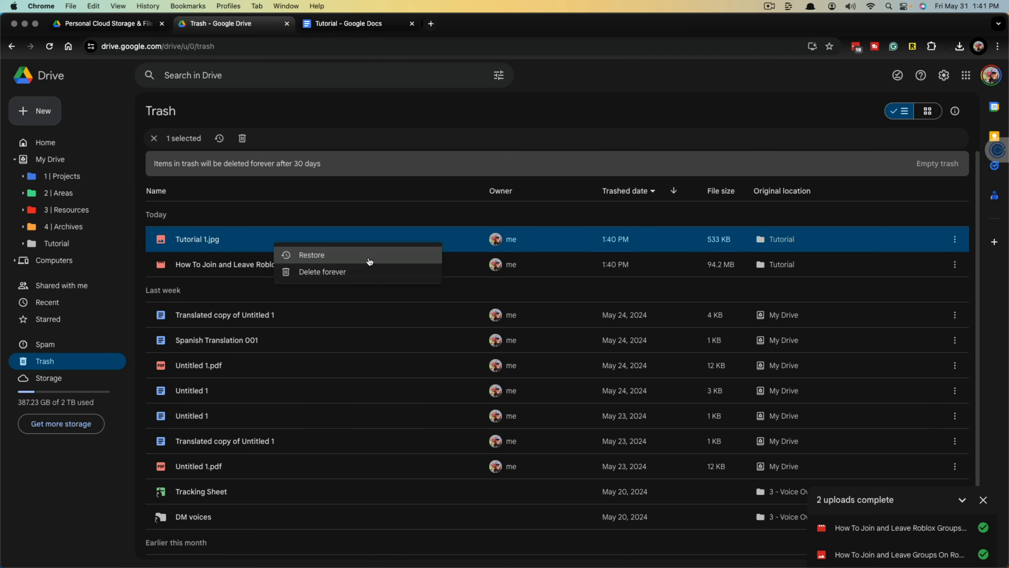
pyautogui.click(322, 272)
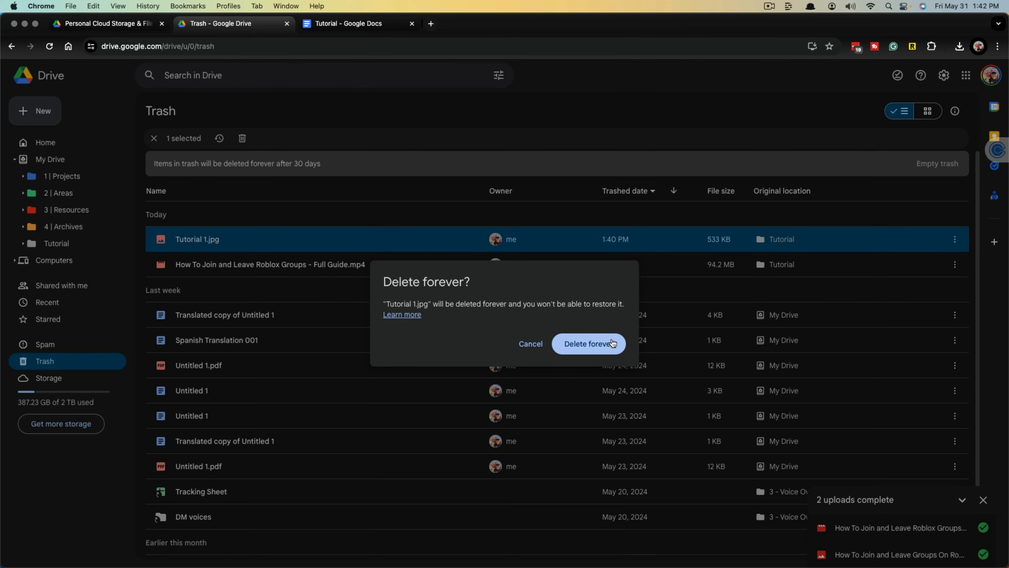
pyautogui.click(596, 343)
pyautogui.click(56, 244)
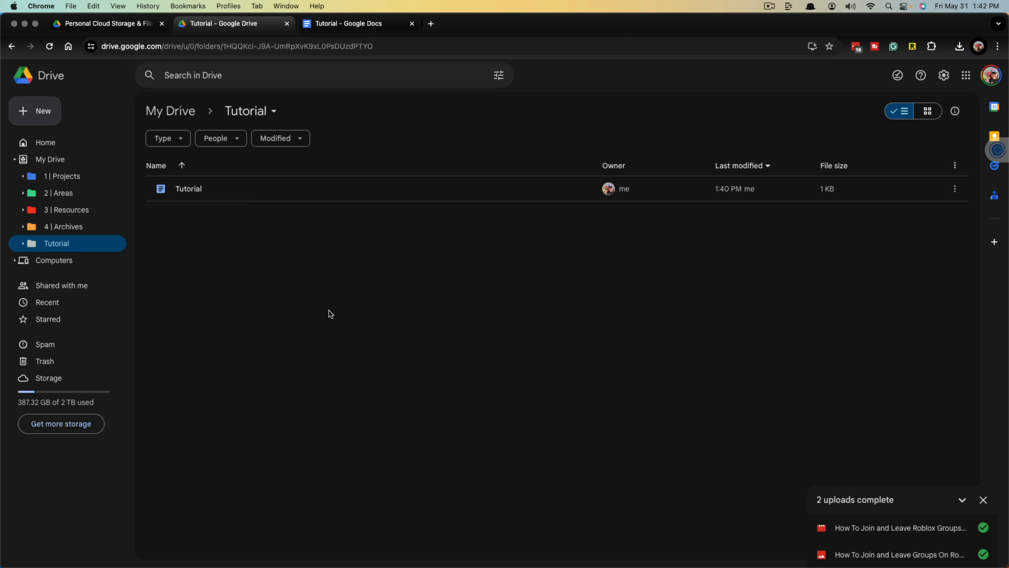
# - Create a Google Sheets spreadsheet named Tutorial inside the Tutorial folder and return to the folder's file list
pyautogui.rightClick(296, 281)
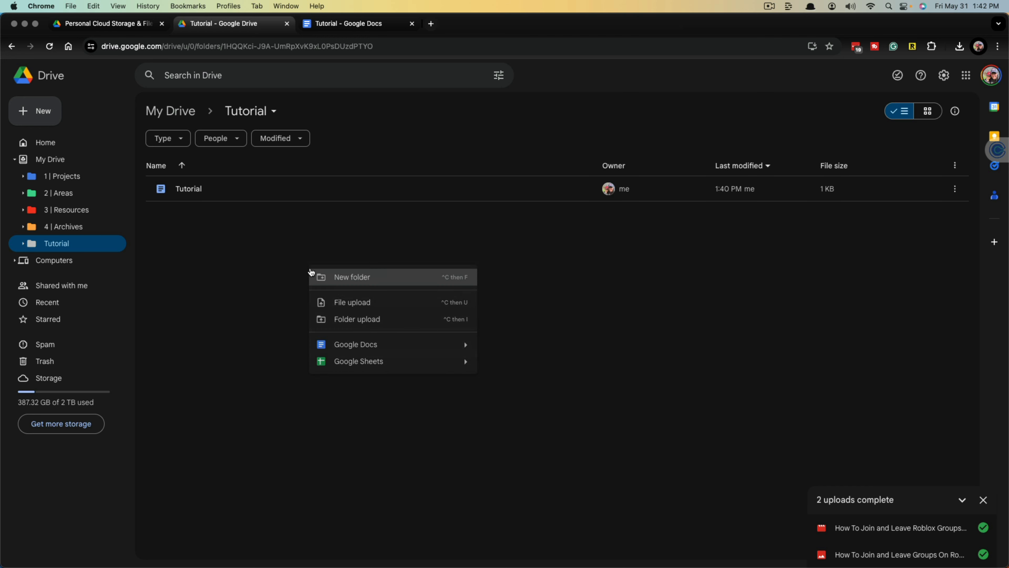
pyautogui.click(370, 361)
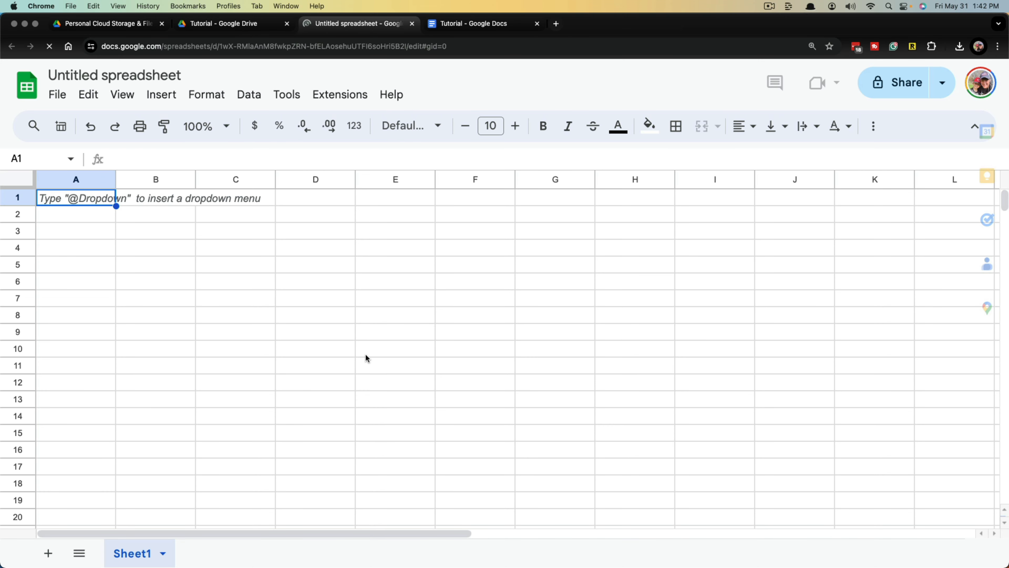
pyautogui.click(116, 76)
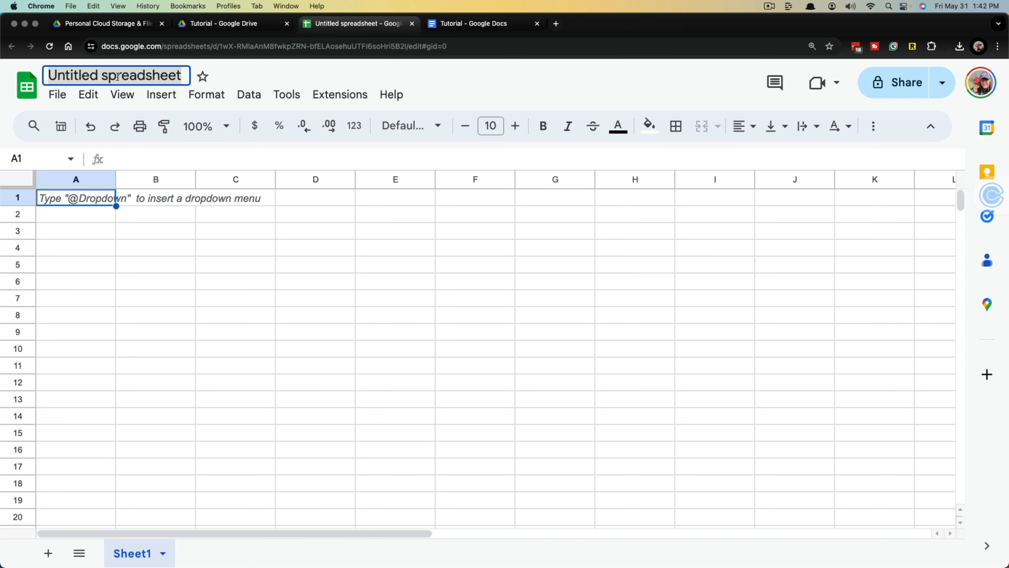
pyautogui.write('Tutorial')
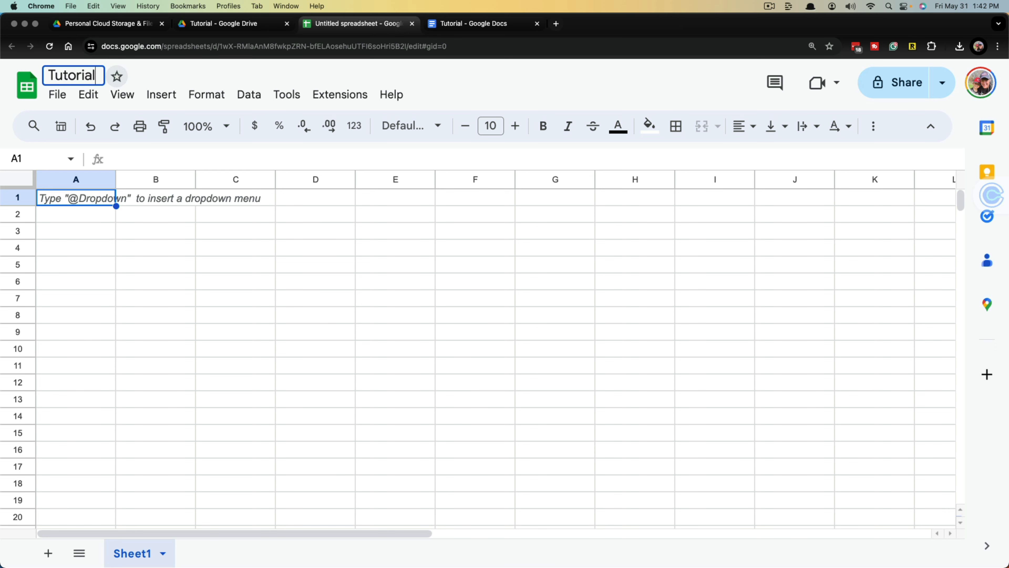
pyautogui.click(222, 26)
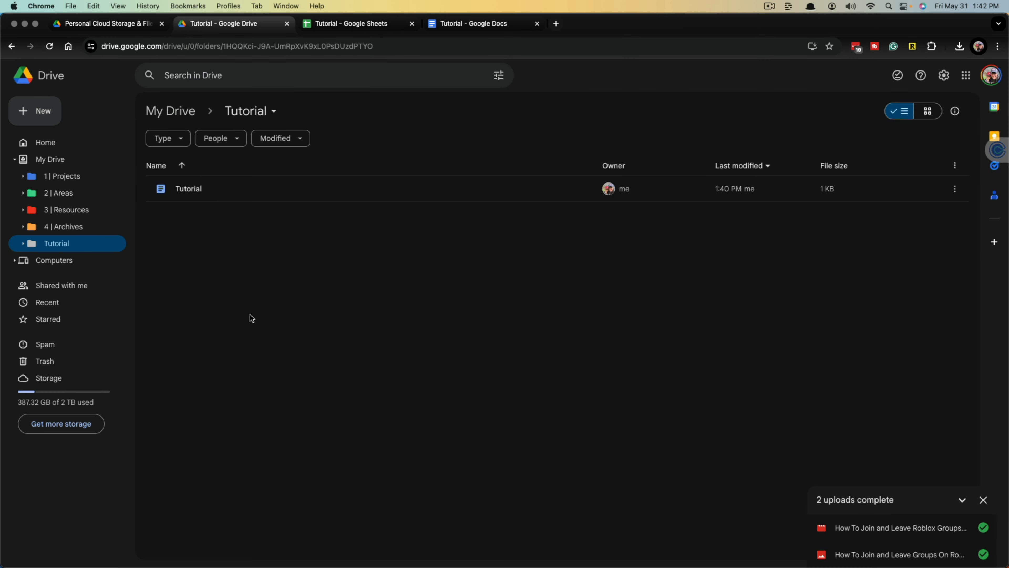
pyautogui.moveTo(165, 216)
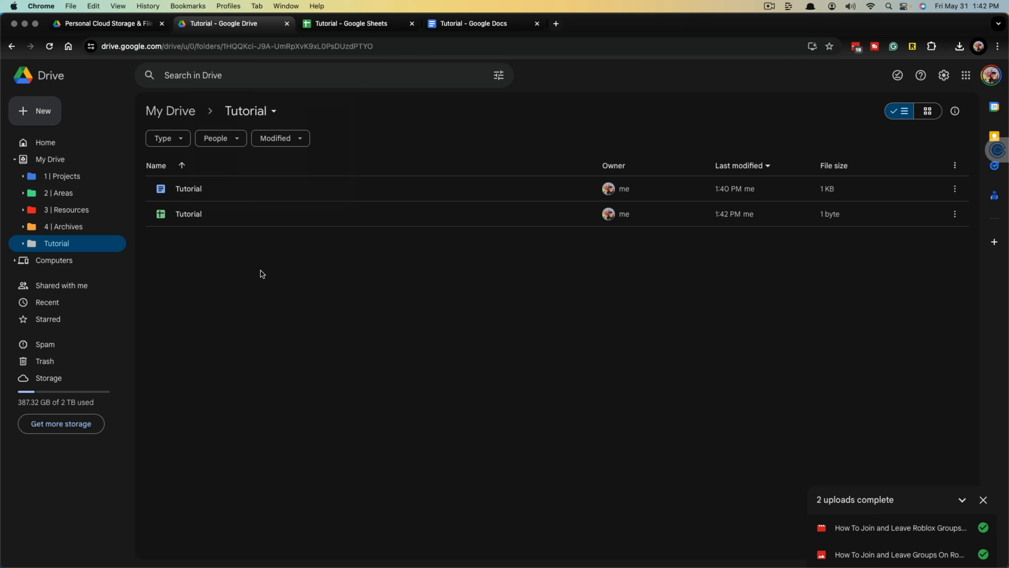
# - Try the grid layout for the Tutorial folder's files, clear the file selection and restore the list layout
pyautogui.moveTo(200, 215); pyautogui.dragTo(247, 232)
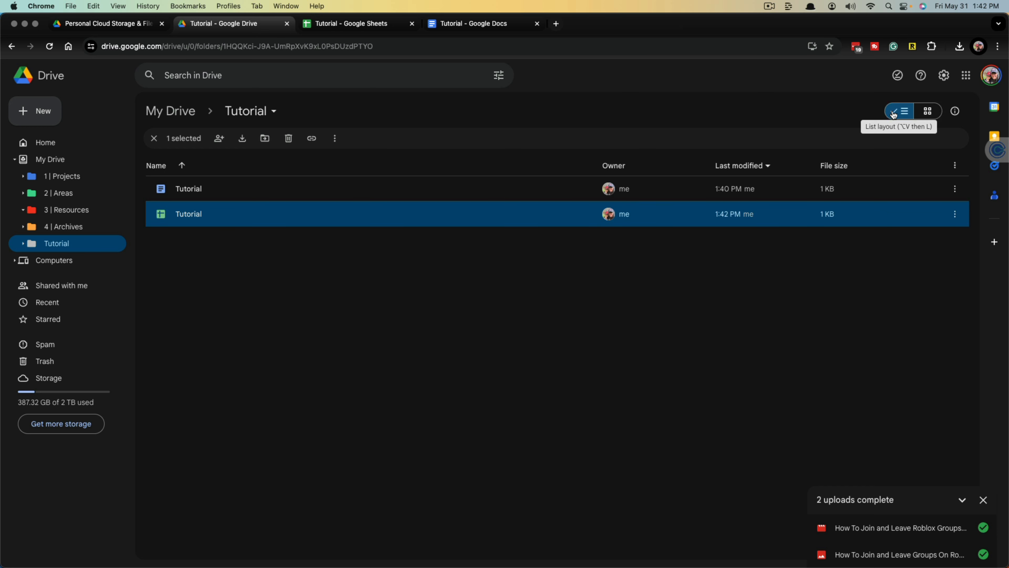
pyautogui.click(928, 112)
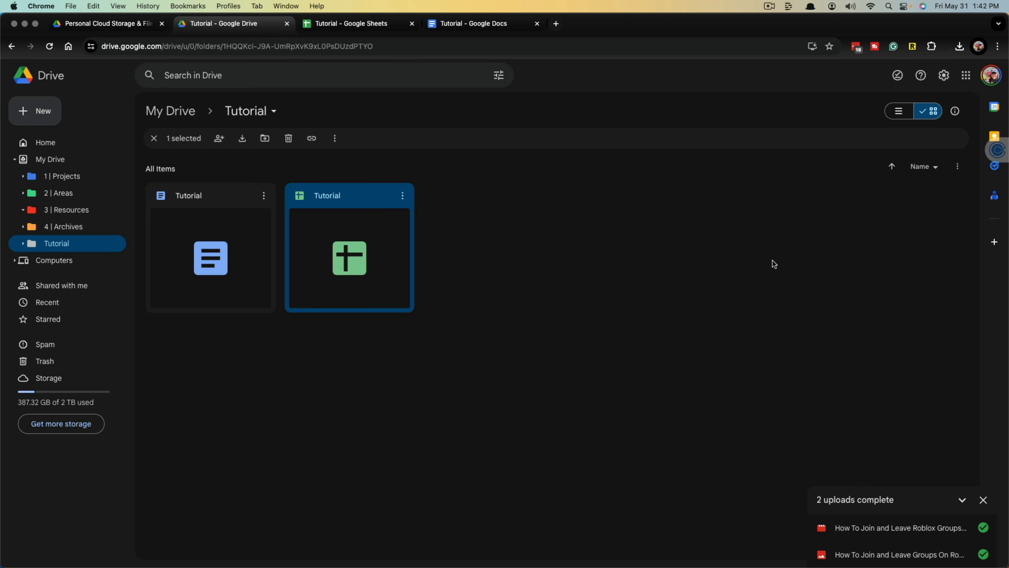
pyautogui.click(734, 300)
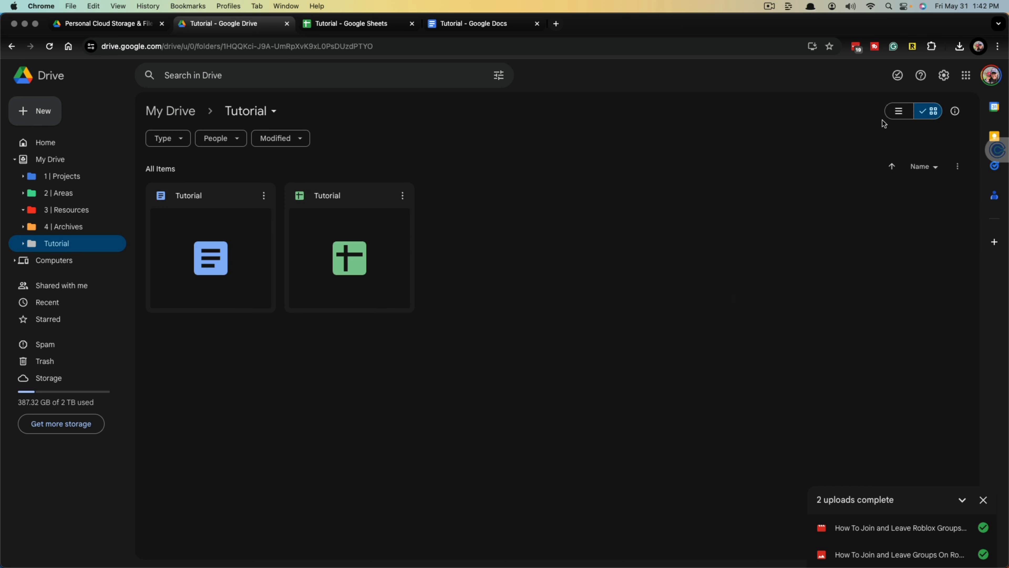
pyautogui.click(898, 112)
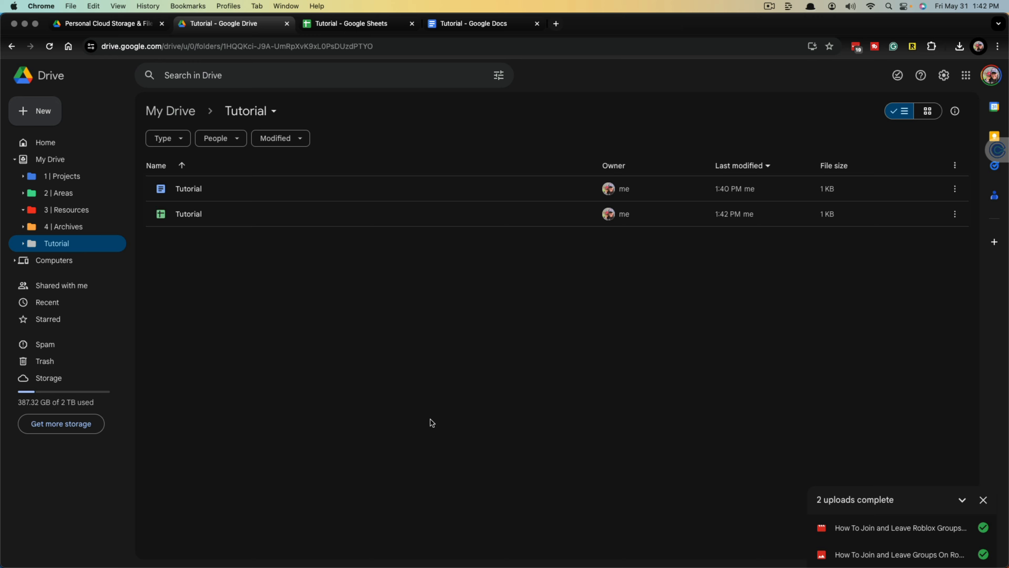
# - Open the Drive settings, try the Light appearance and set it back to Dark
pyautogui.click(948, 77)
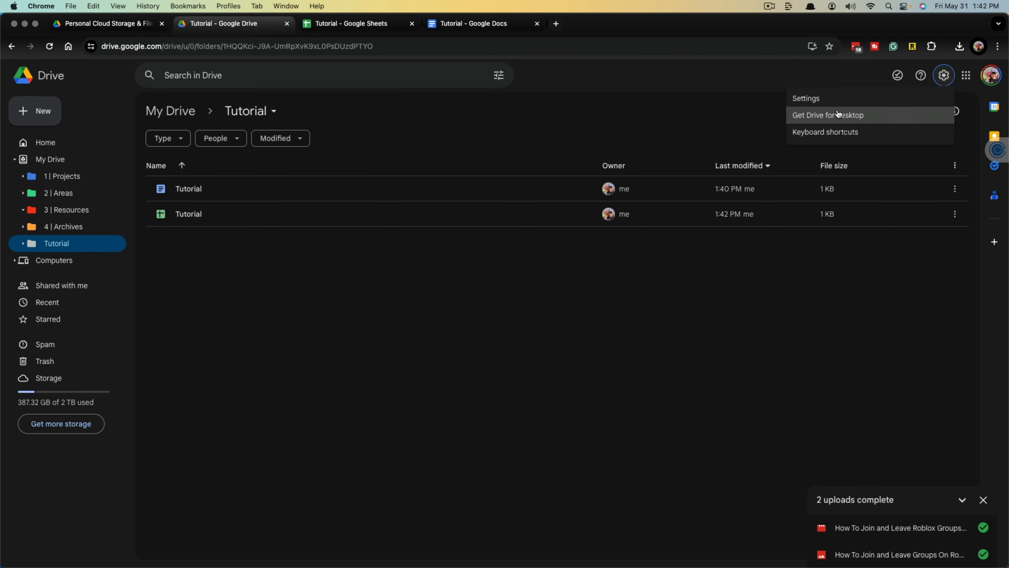
pyautogui.click(814, 104)
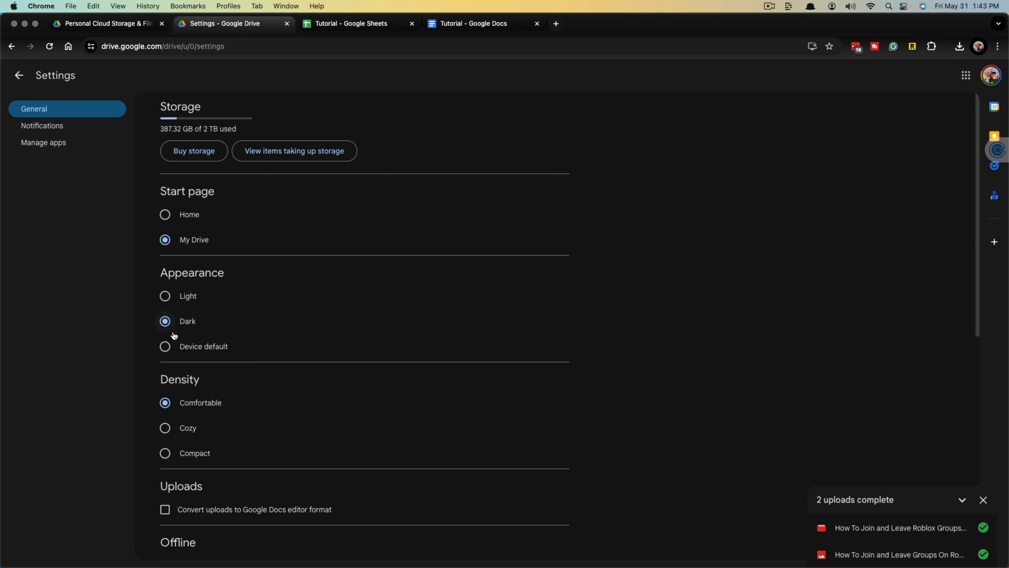
pyautogui.click(167, 299)
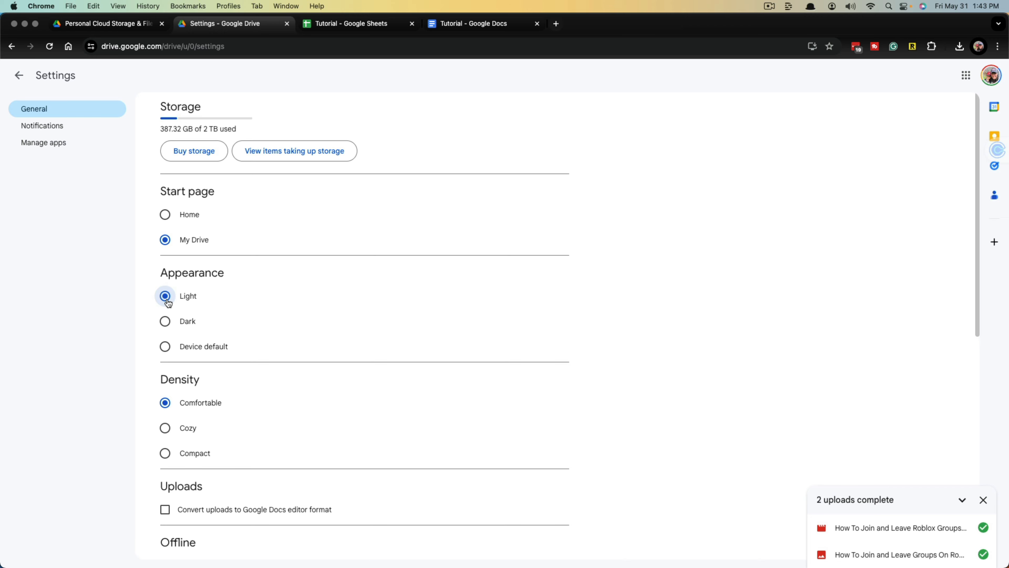
pyautogui.click(166, 321)
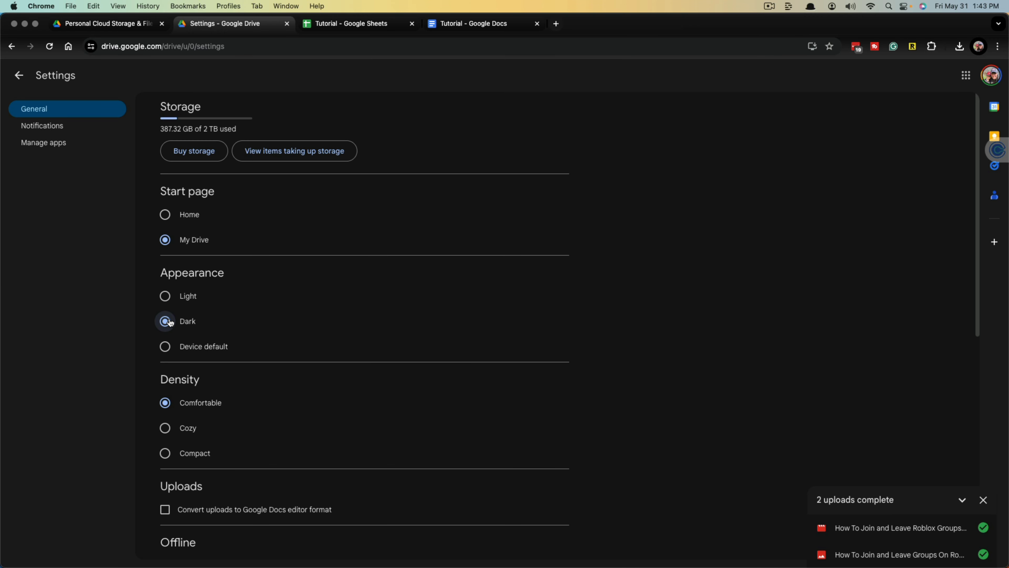
# - Try the Cozy and Compact density settings and set the density back to Comfortable
pyautogui.scroll(-3, 201, 415)
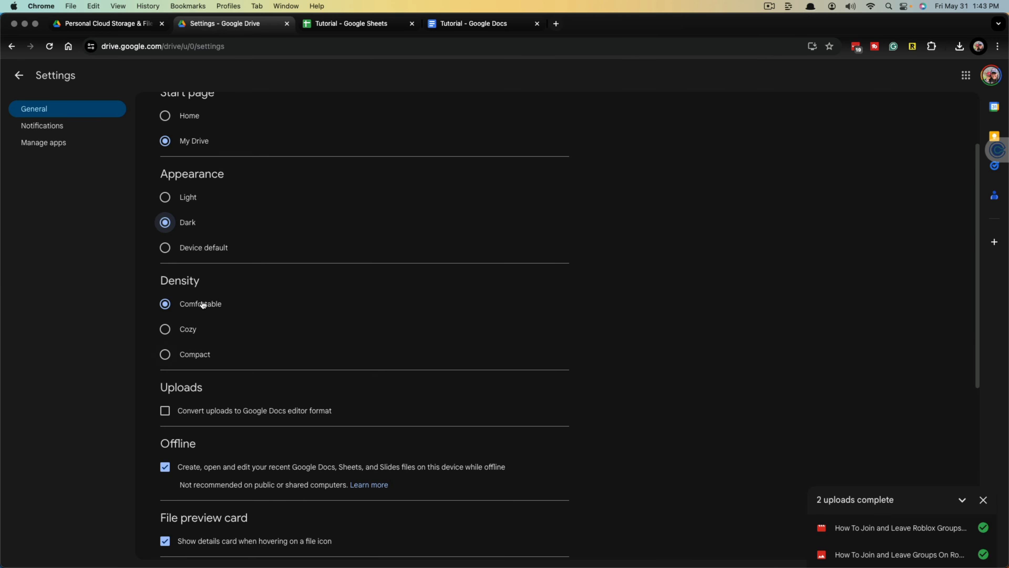
pyautogui.click(168, 331)
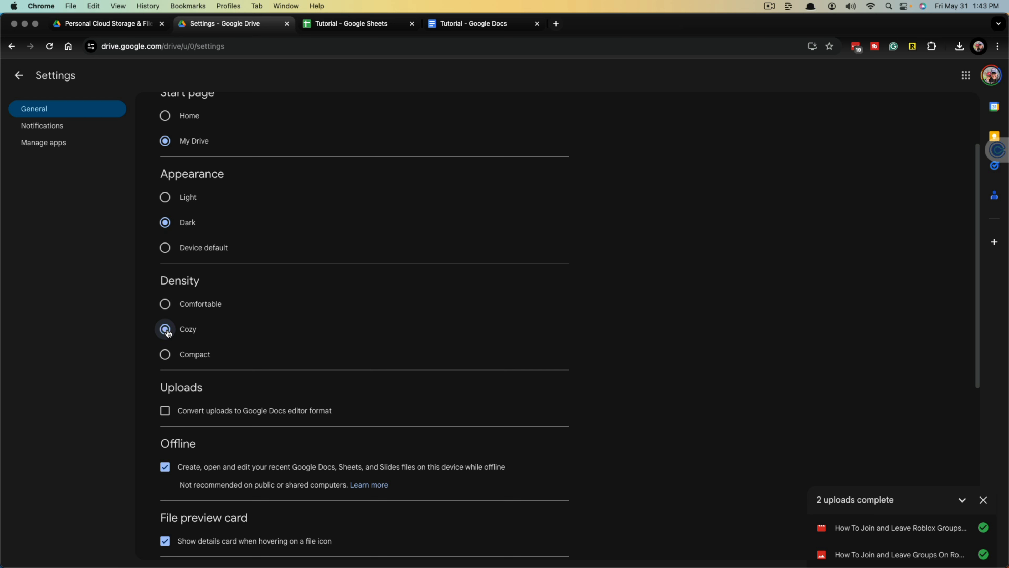
pyautogui.click(167, 354)
pyautogui.click(162, 308)
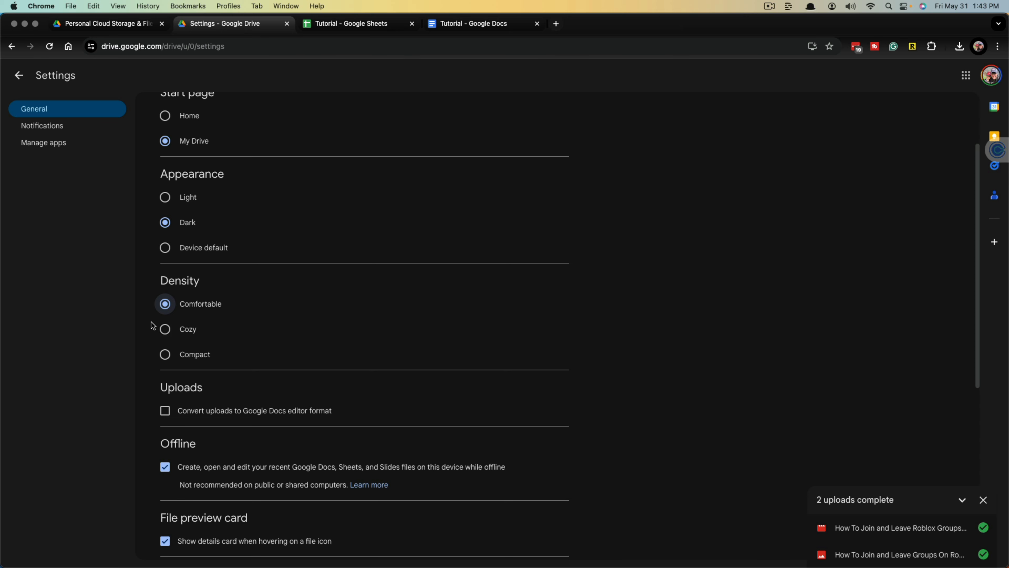
# - Look through the notification settings and the apps connected to Drive, and return to the Tutorial folder
pyautogui.click(46, 126)
pyautogui.click(49, 141)
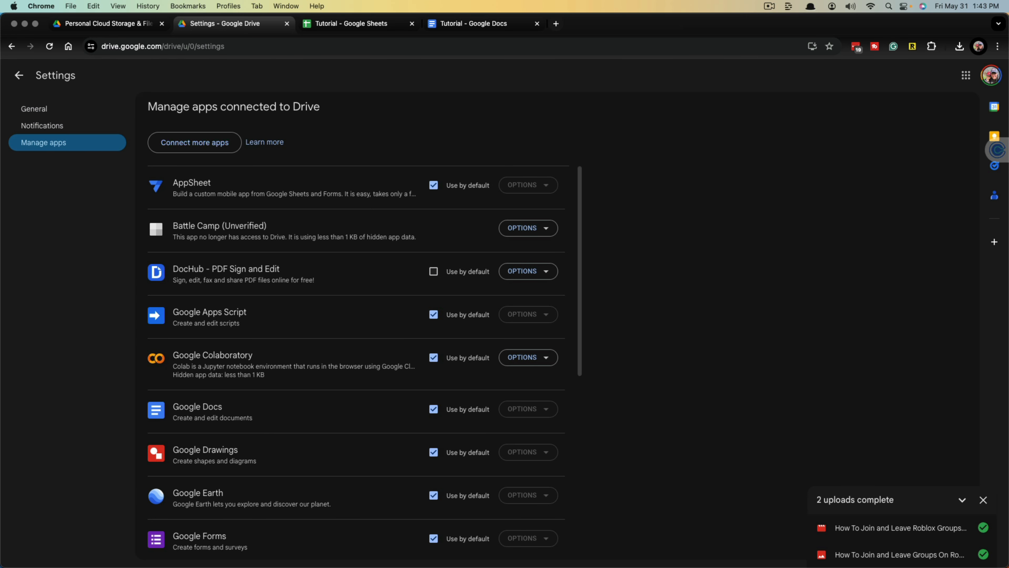
pyautogui.click(20, 75)
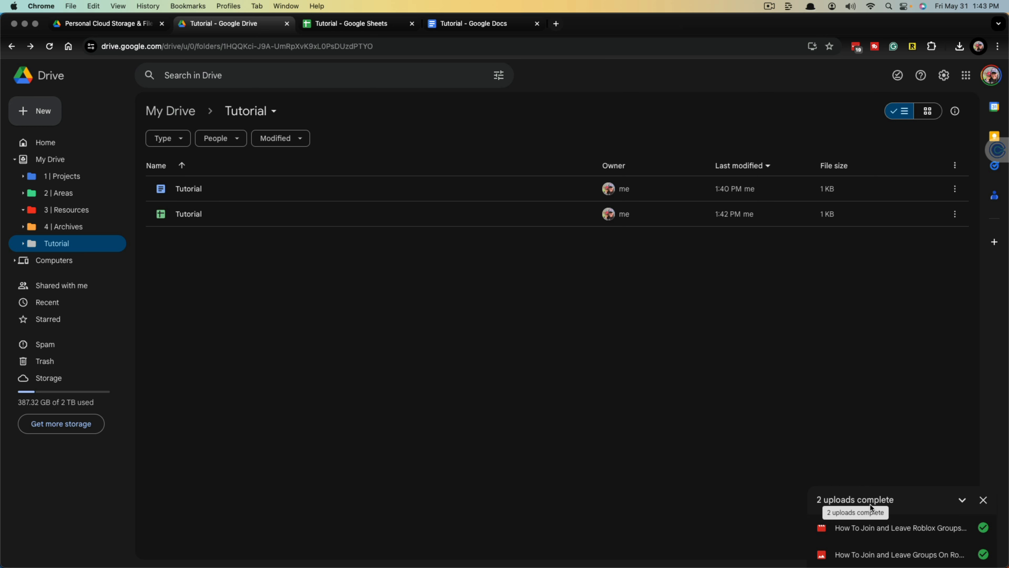
# - Show the location of the uploaded Roblox Groups video and return to the Tutorial folder
pyautogui.moveTo(951, 521)
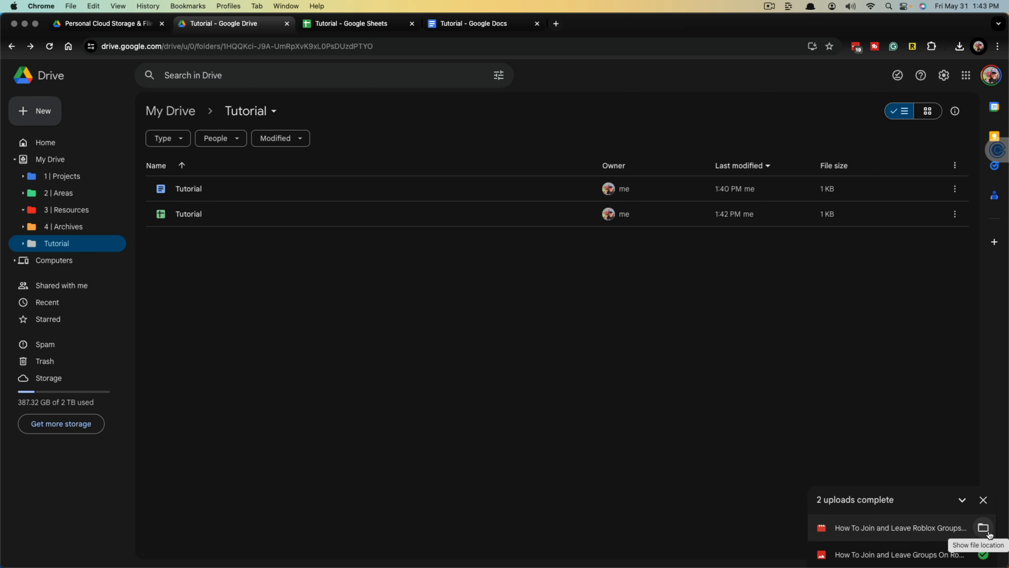
pyautogui.click(973, 526)
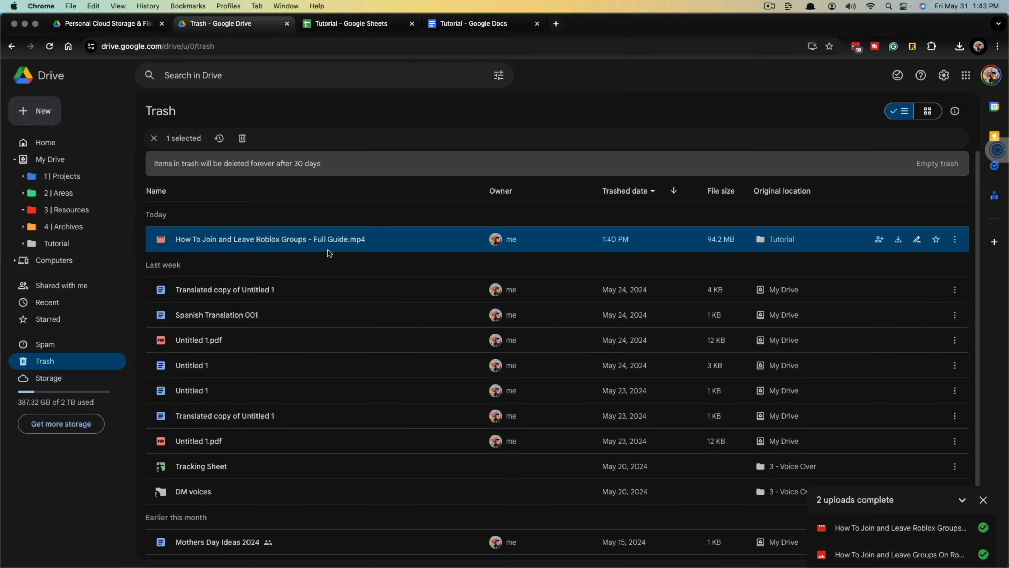
pyautogui.click(11, 46)
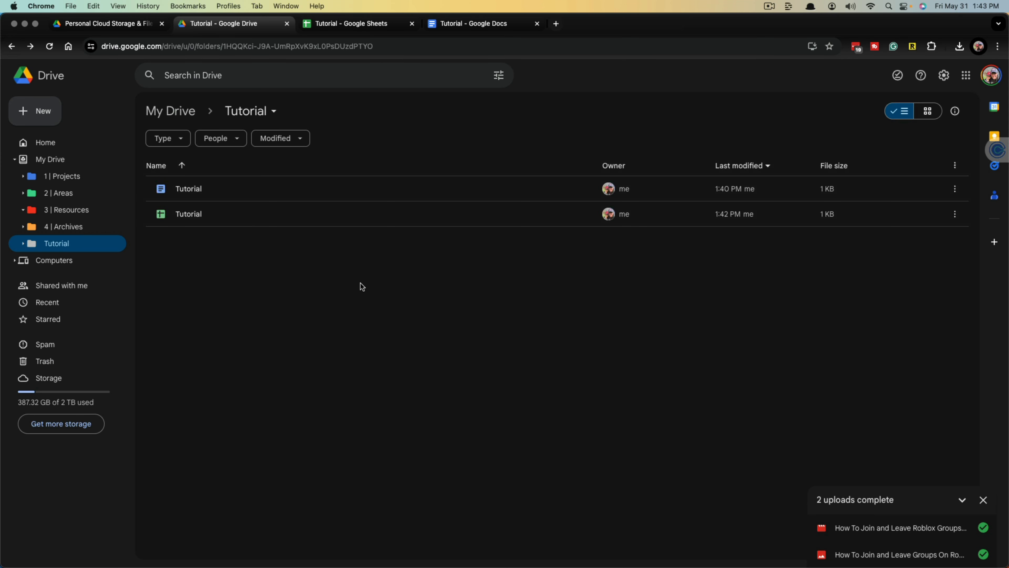
# - Dismiss the finished-uploads notice, then compare the monthly and annual Google One storage plans and return to the Tutorial folder
pyautogui.click(982, 499)
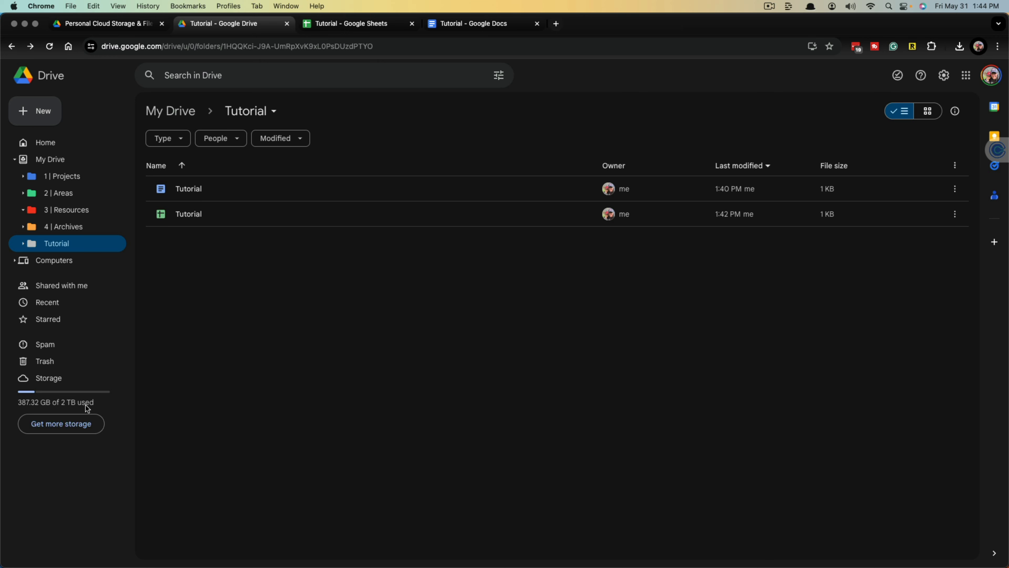
pyautogui.click(57, 425)
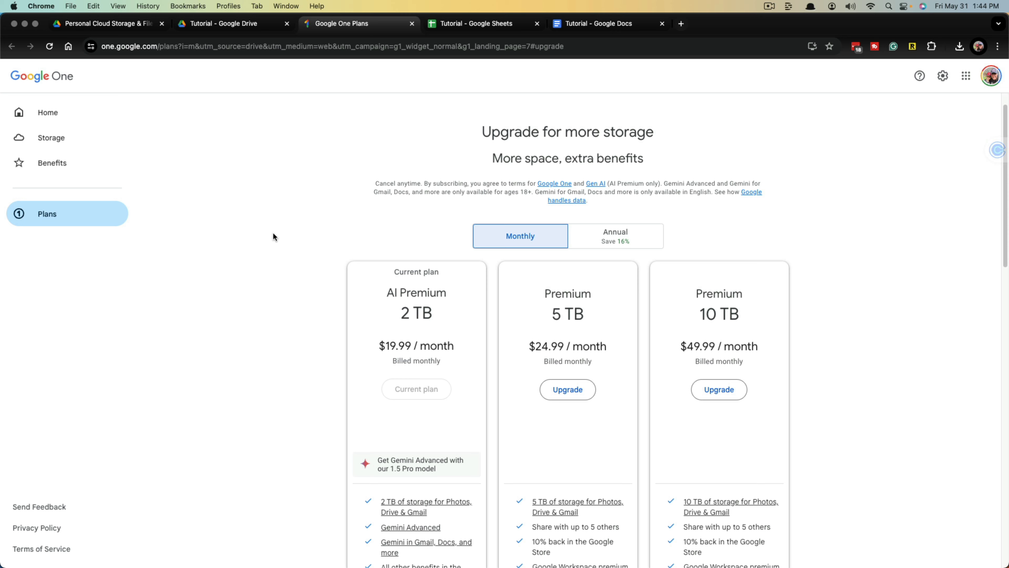
pyautogui.scroll(-1, 288, 244)
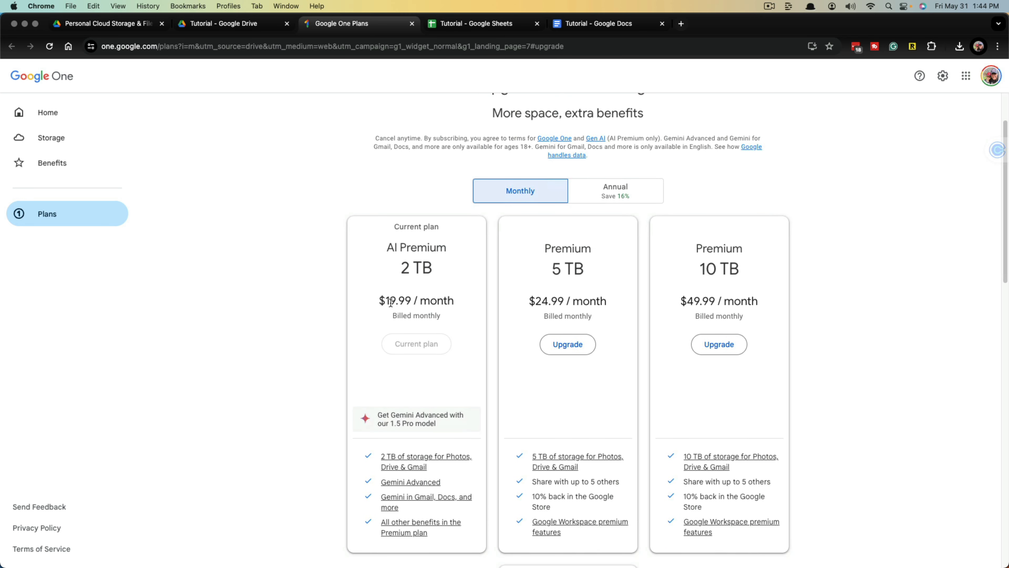
pyautogui.scroll(-1, 275, 343)
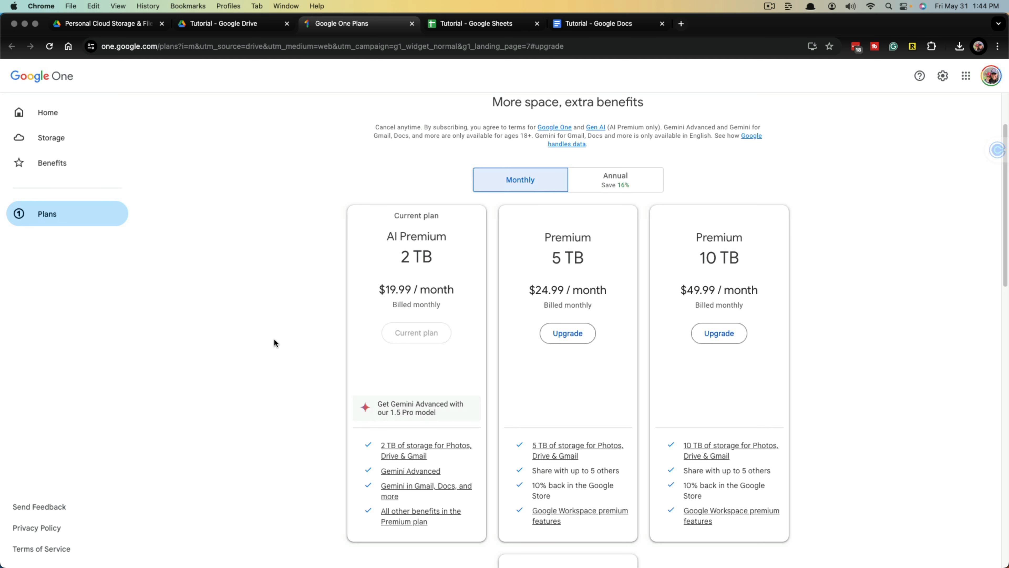
pyautogui.scroll(-2, 279, 335)
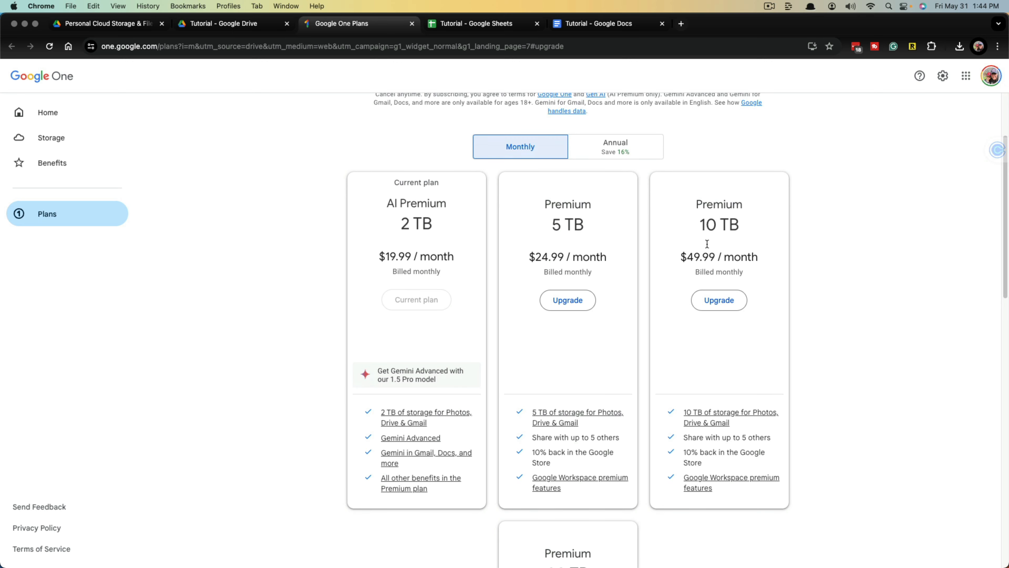
pyautogui.scroll(1, 492, 218)
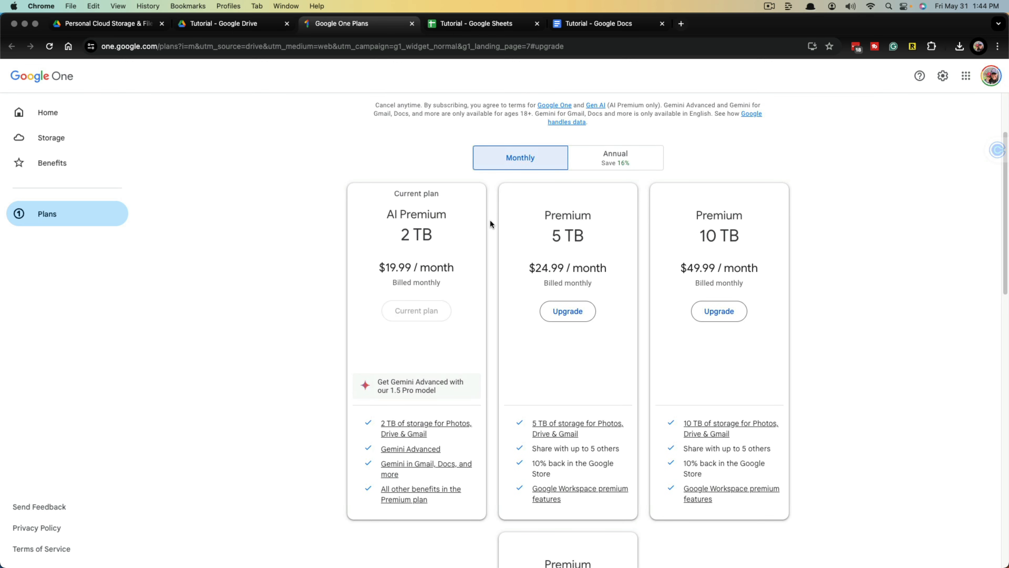
pyautogui.click(614, 157)
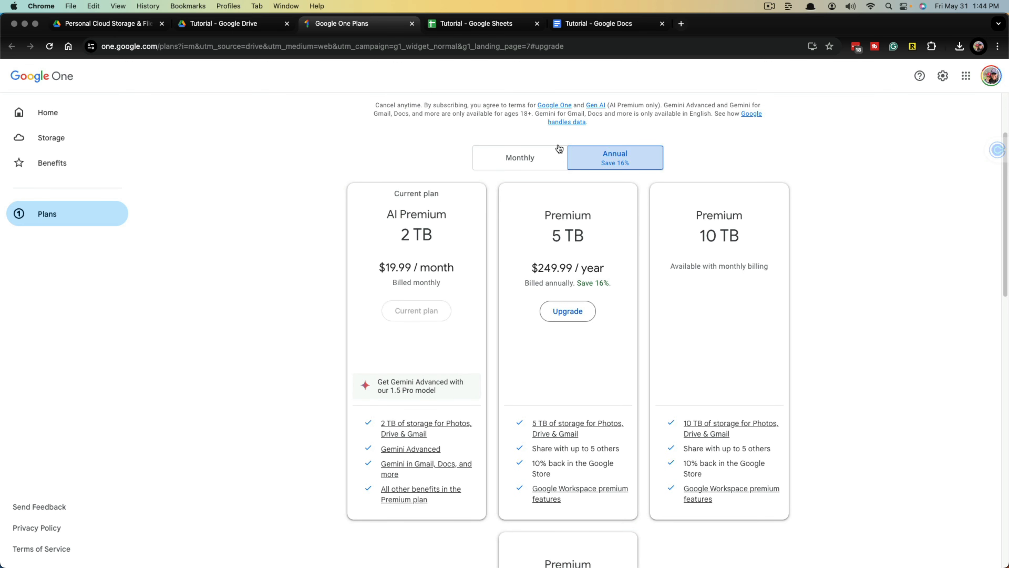
pyautogui.click(539, 158)
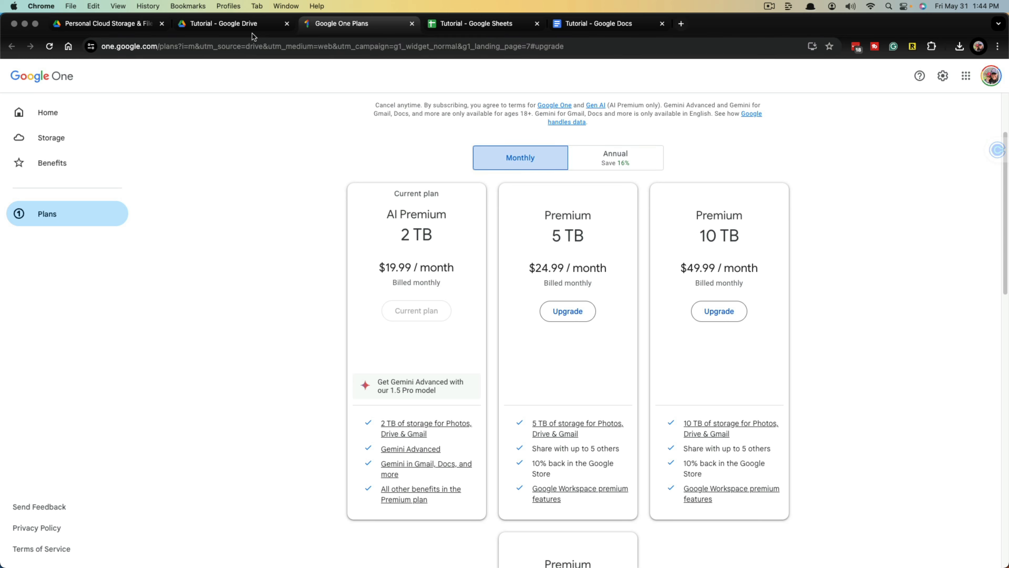
pyautogui.click(253, 25)
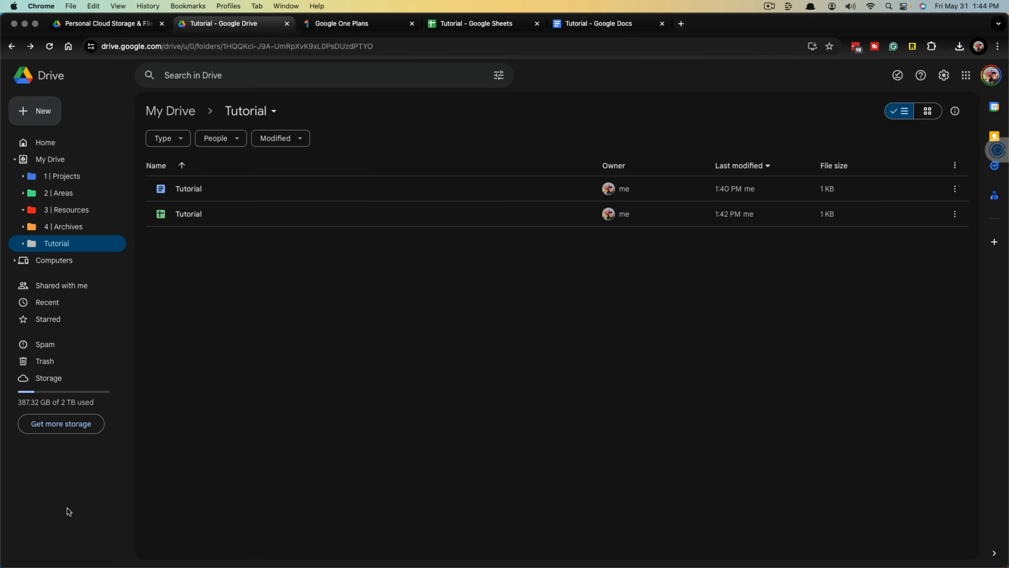
# - Review the files using Drive storage, open the clean-up storage manager and return to the Drive storage page
pyautogui.click(55, 384)
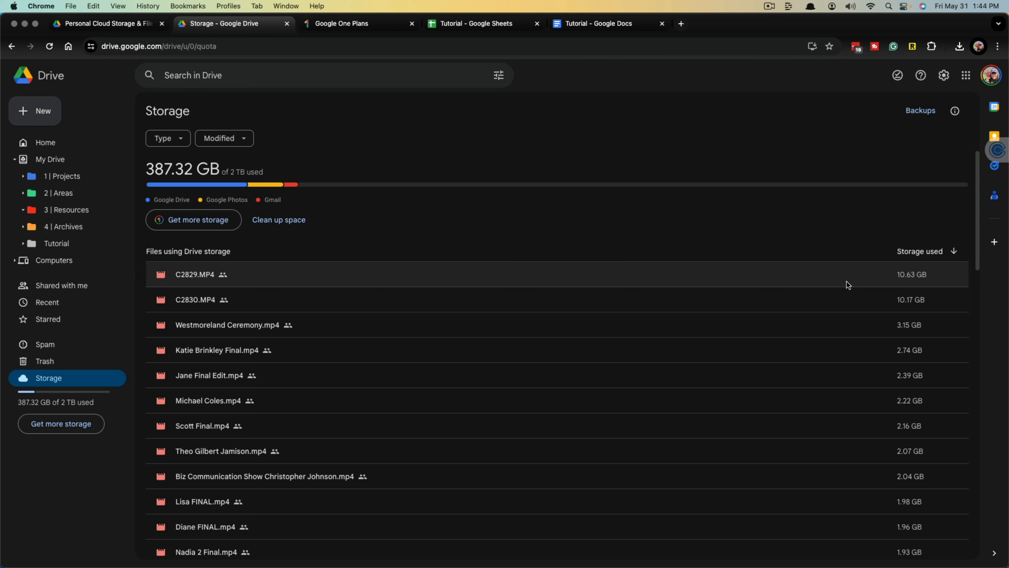
pyautogui.click(279, 220)
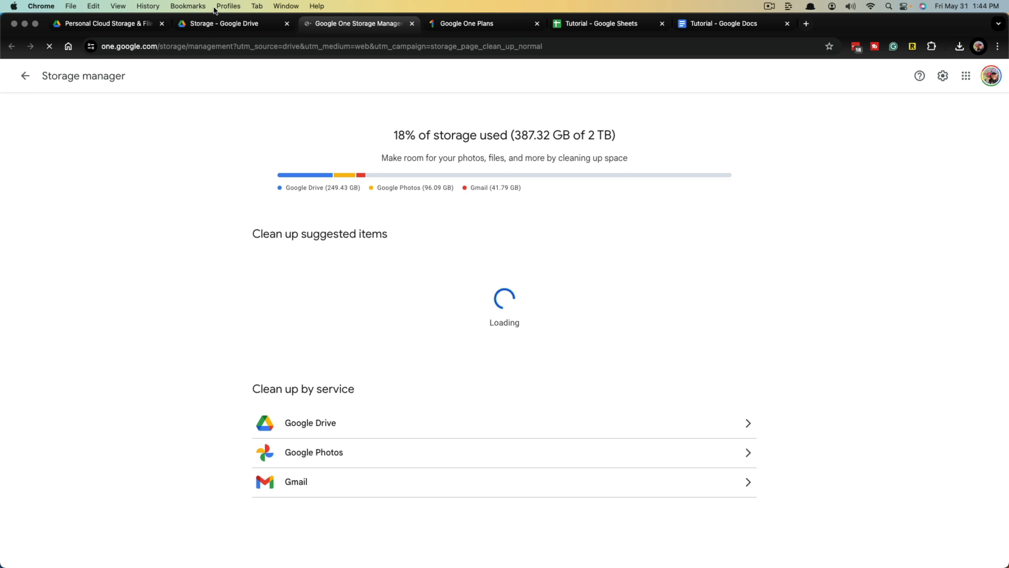
pyautogui.click(228, 23)
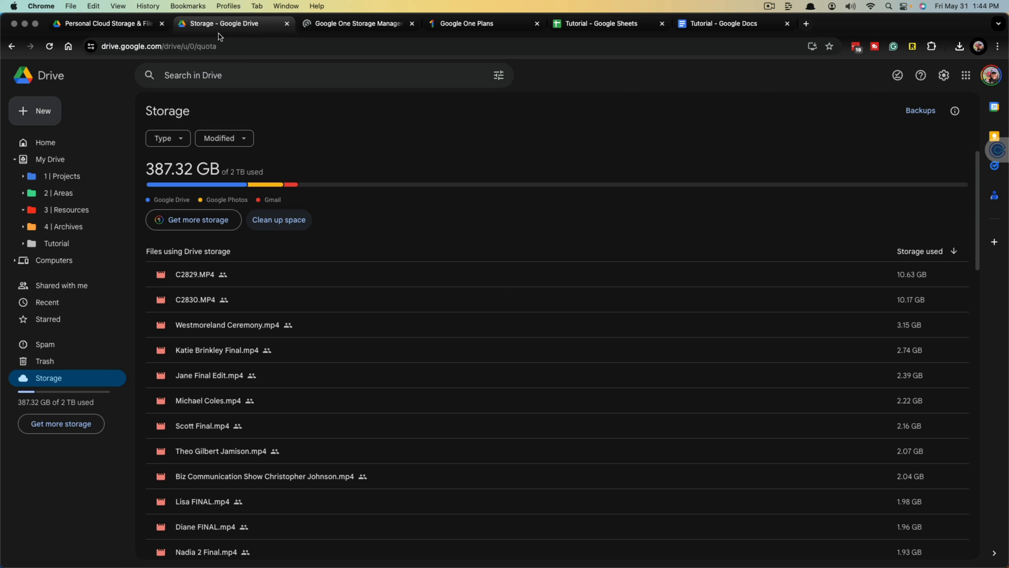
# - Change the colour of the Tutorial folder in My Drive to light cyan
pyautogui.click(53, 160)
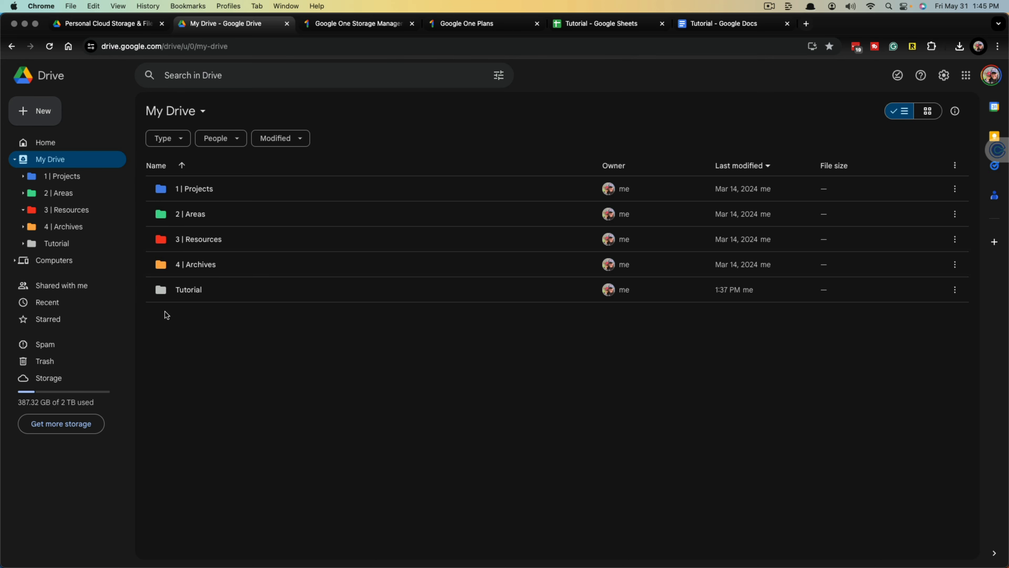
pyautogui.rightClick(160, 291)
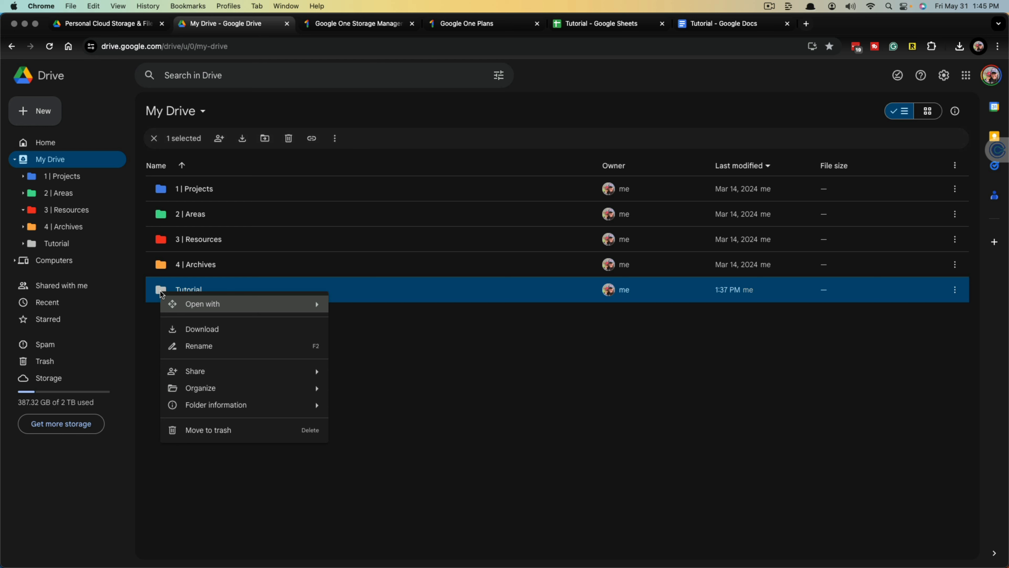
pyautogui.moveTo(183, 388)
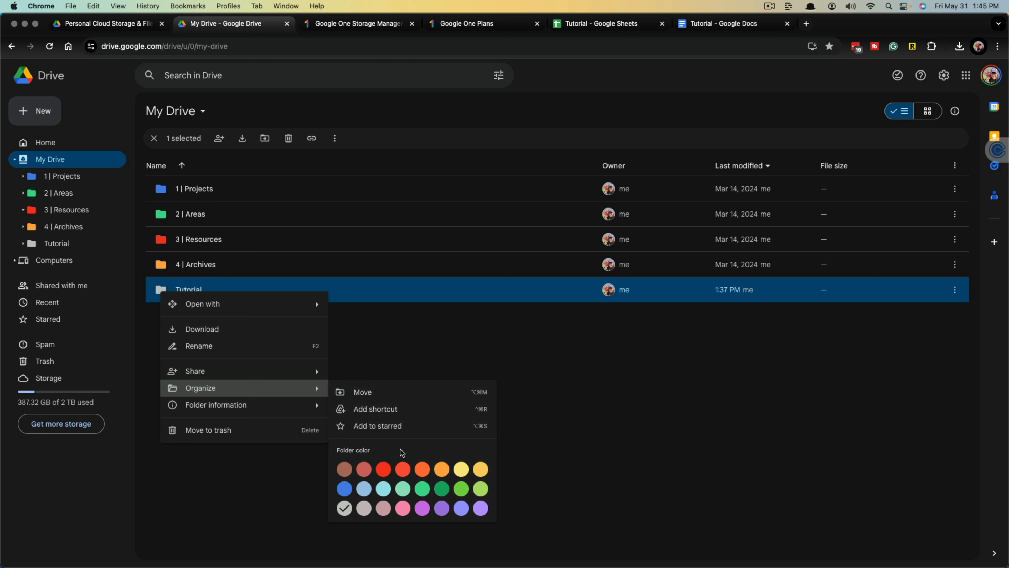
pyautogui.click(384, 489)
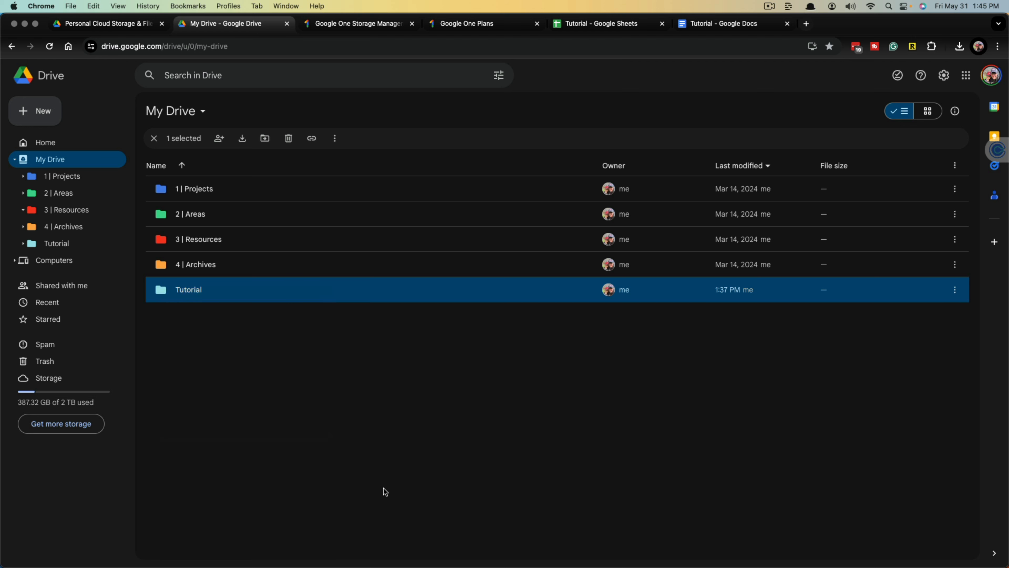
pyautogui.click(219, 385)
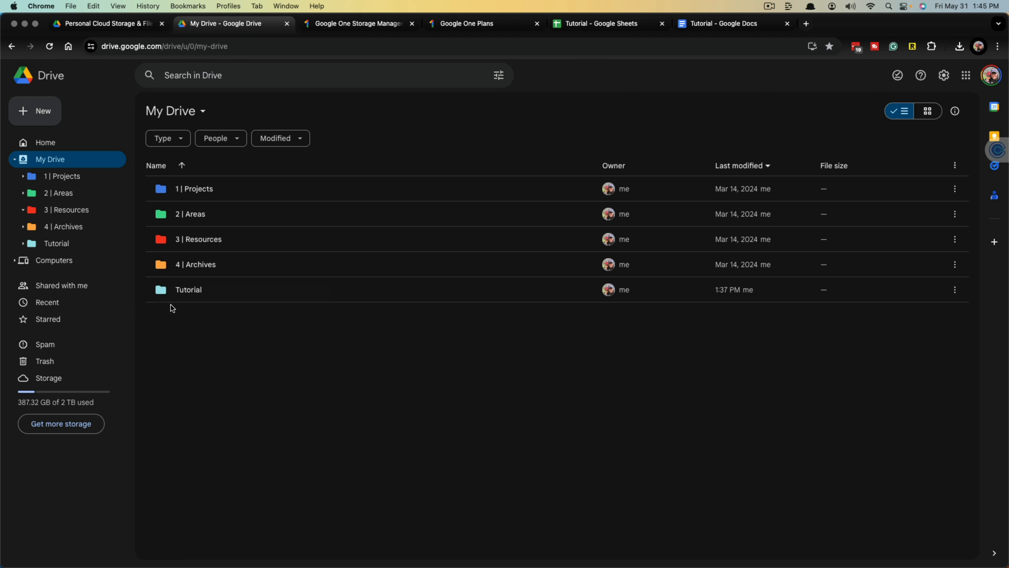
# - Move the Tutorial folder into the 2 | Areas folder and open it there
pyautogui.moveTo(204, 292); pyautogui.dragTo(204, 328)
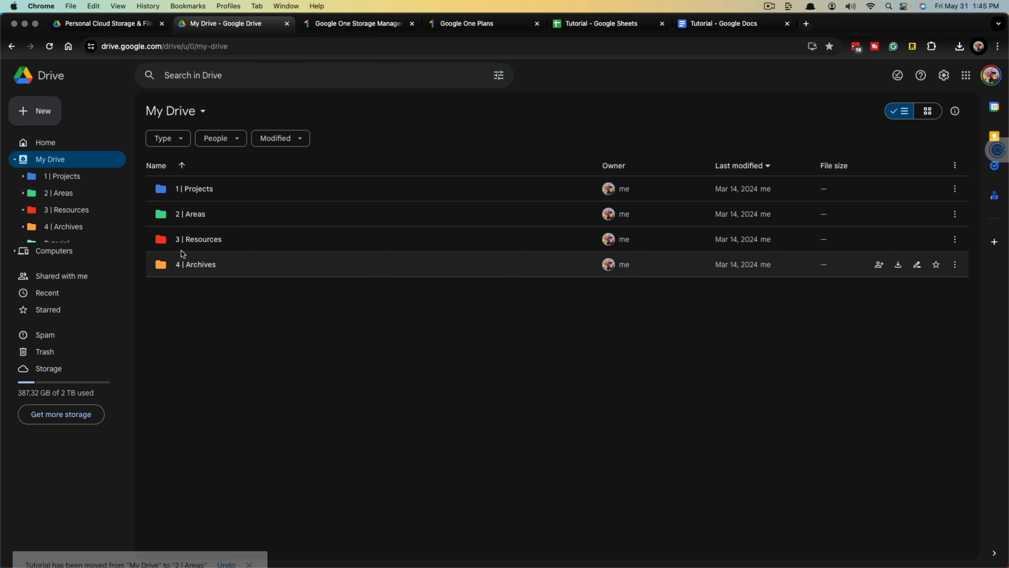
pyautogui.doubleClick(200, 217)
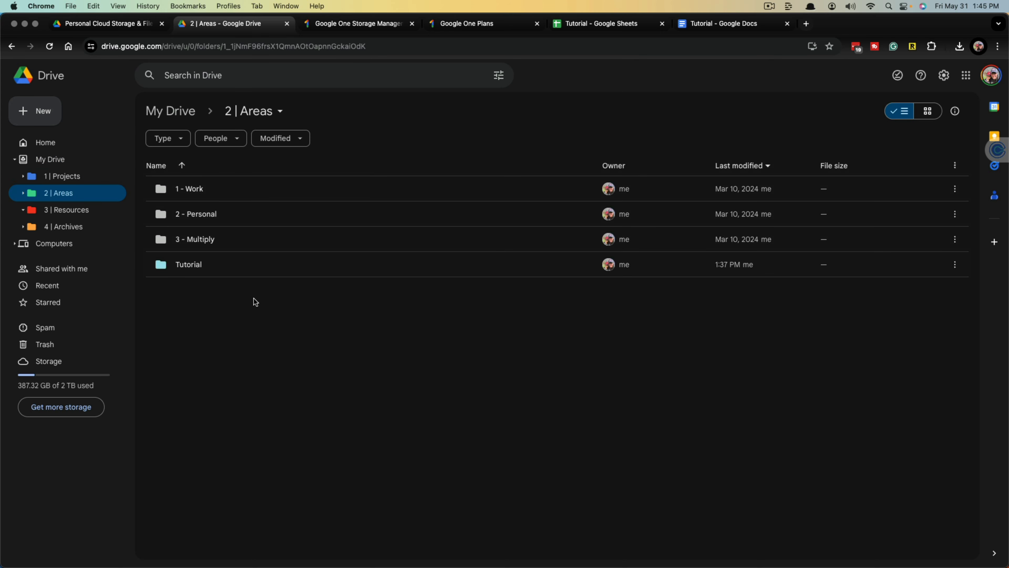
pyautogui.click(207, 271)
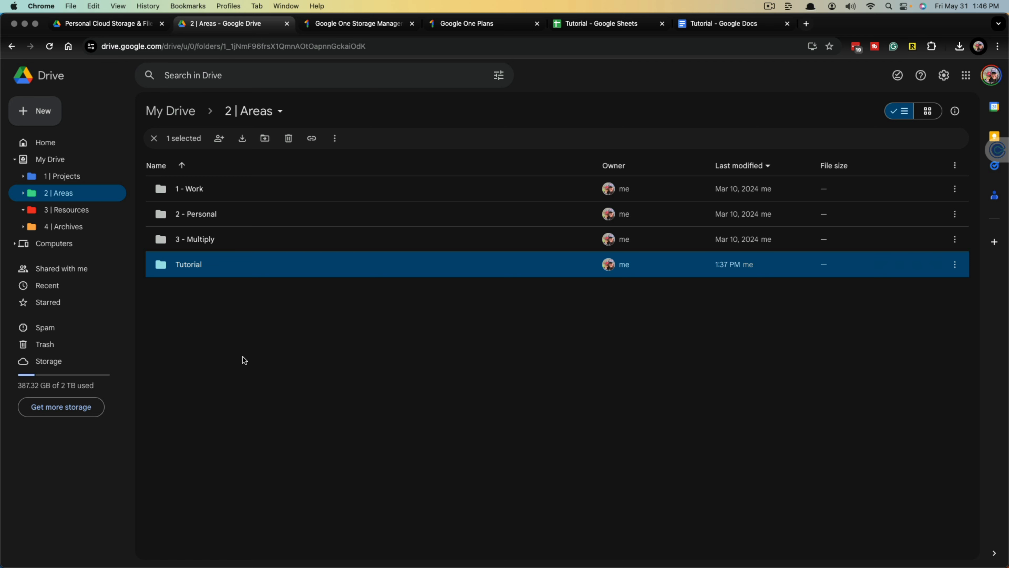
pyautogui.doubleClick(196, 270)
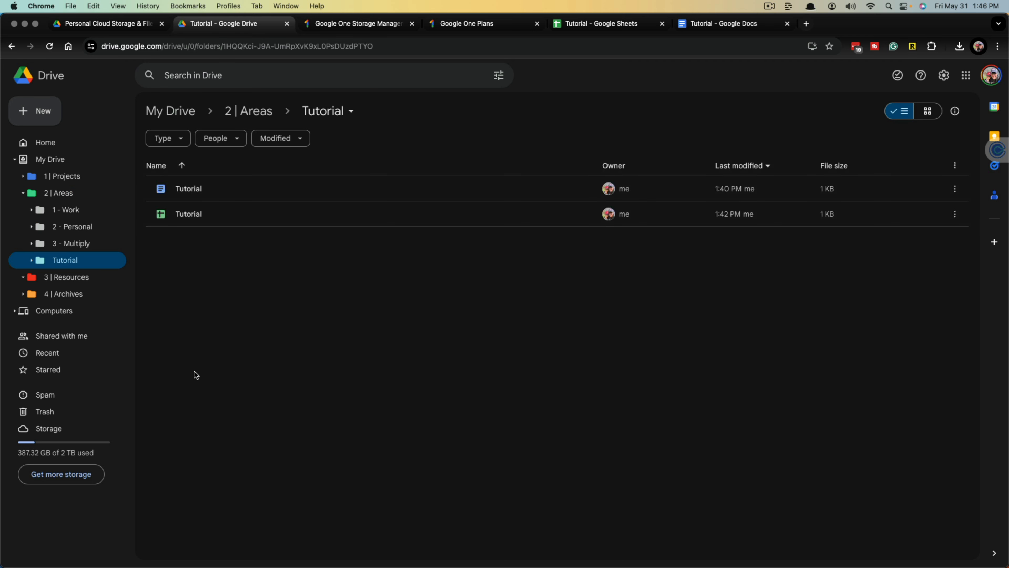
# - Bring up the sharing options for the Tutorial document
pyautogui.click(201, 193)
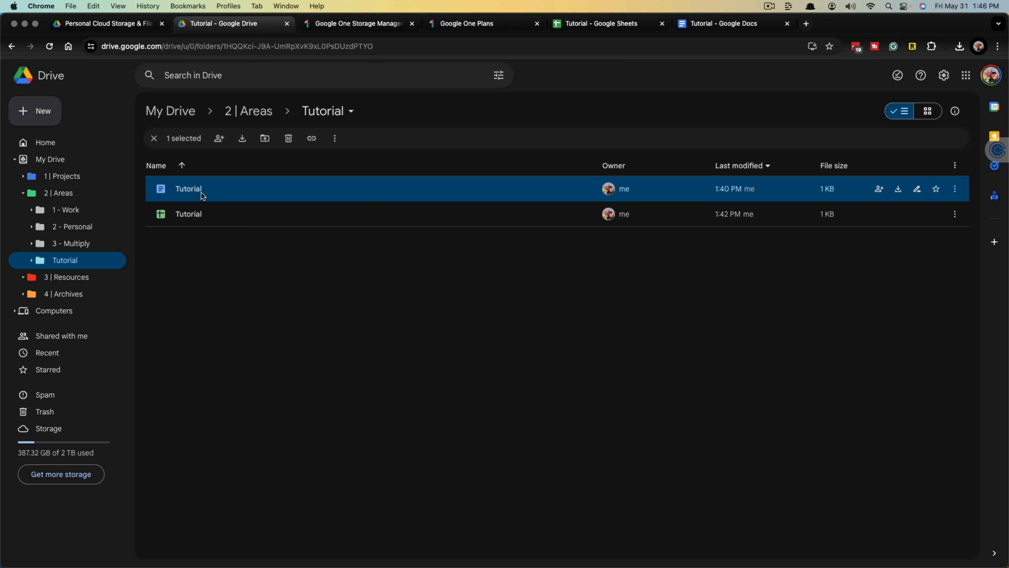
pyautogui.rightClick(221, 192)
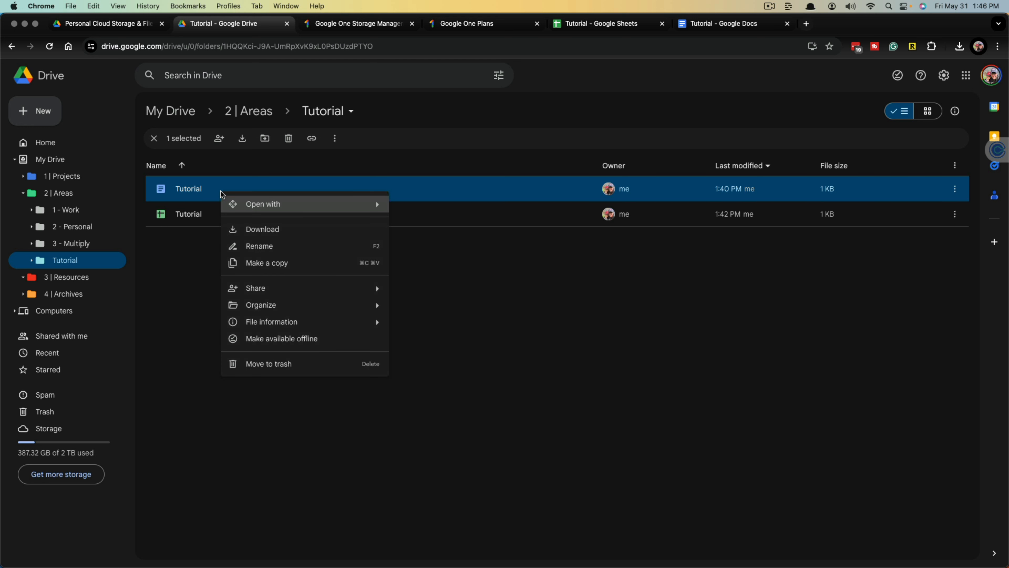
pyautogui.moveTo(270, 289)
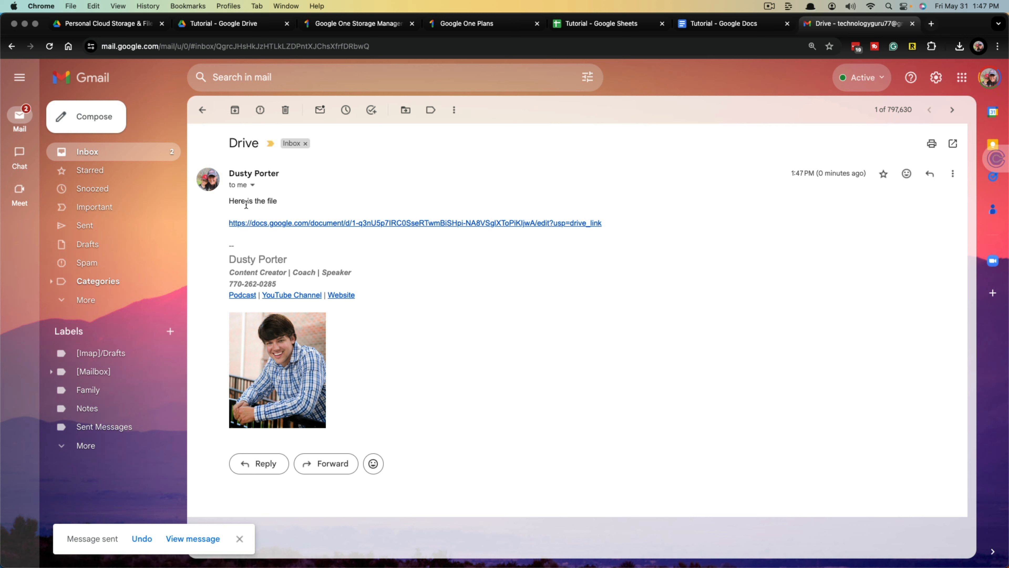
# - Open the Tutorial document from the link in the received Drive e-mail and return to the Tutorial folder in Drive
pyautogui.moveTo(230, 201); pyautogui.dragTo(286, 208)
pyautogui.click(304, 225)
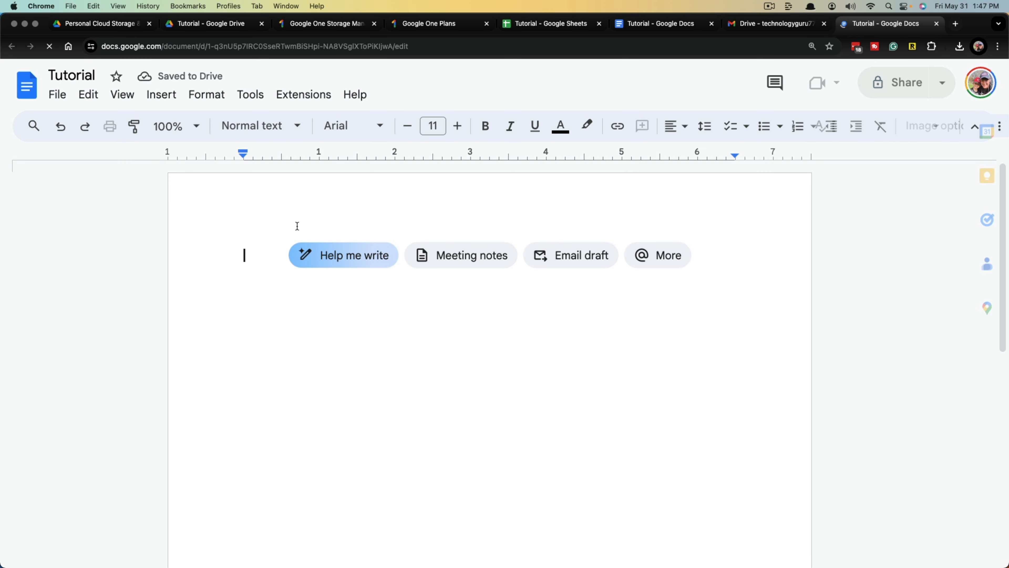
pyautogui.click(230, 28)
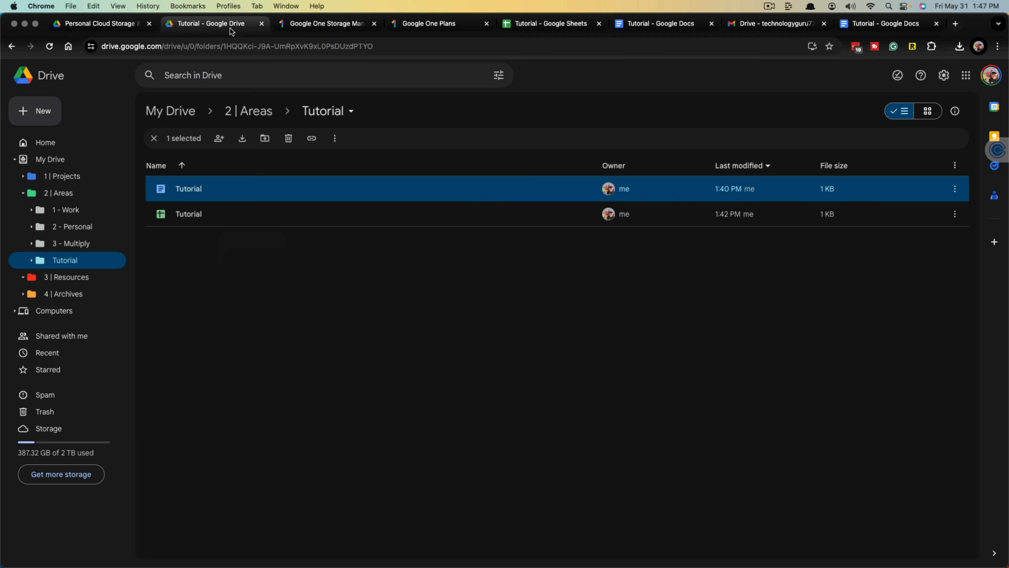
# - Open the Share dialog for the Tutorial document and view its general access options, keeping Restricted
pyautogui.rightClick(241, 191)
pyautogui.moveTo(315, 288)
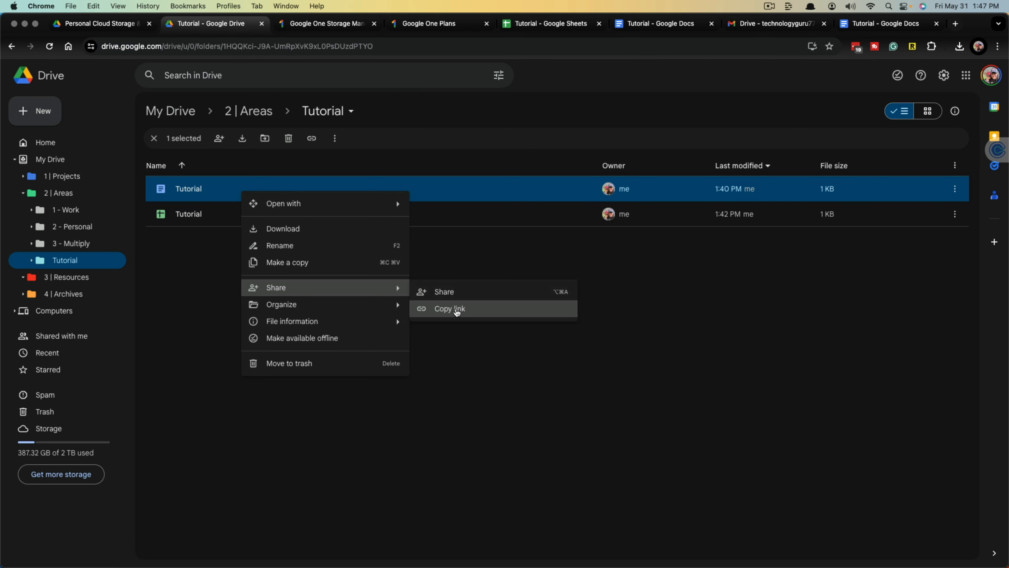
pyautogui.click(463, 293)
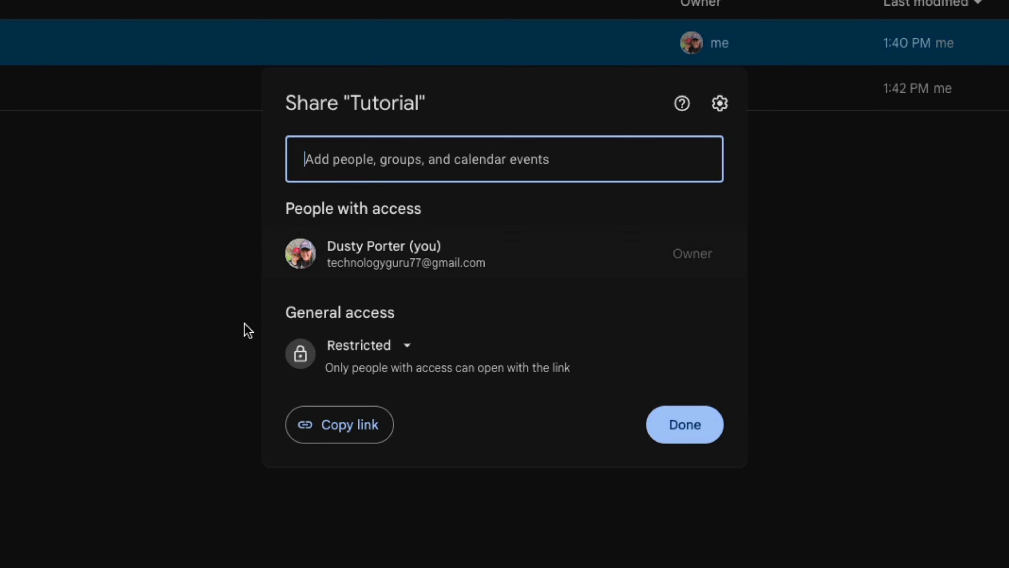
pyautogui.click(414, 348)
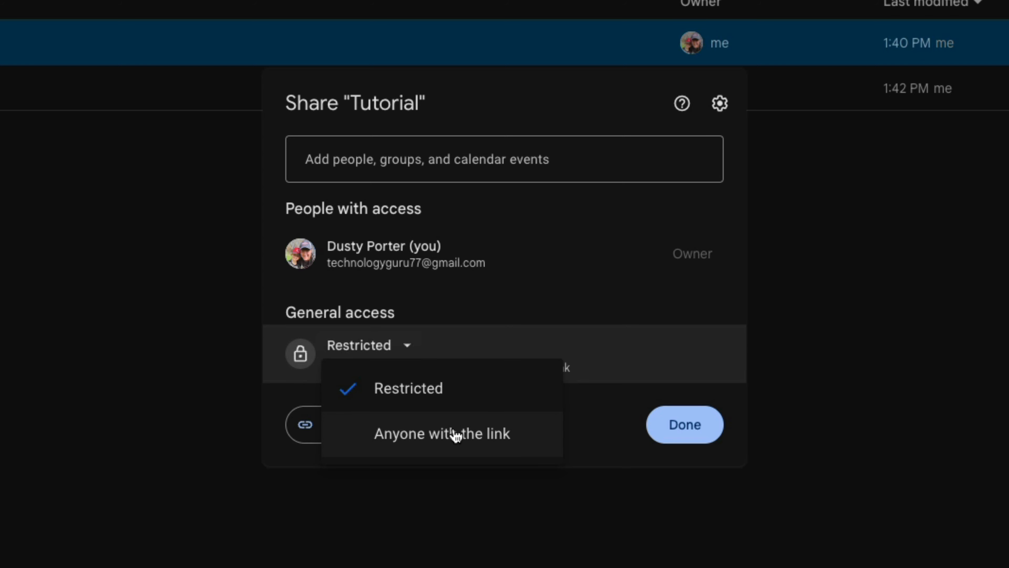
pyautogui.click(558, 285)
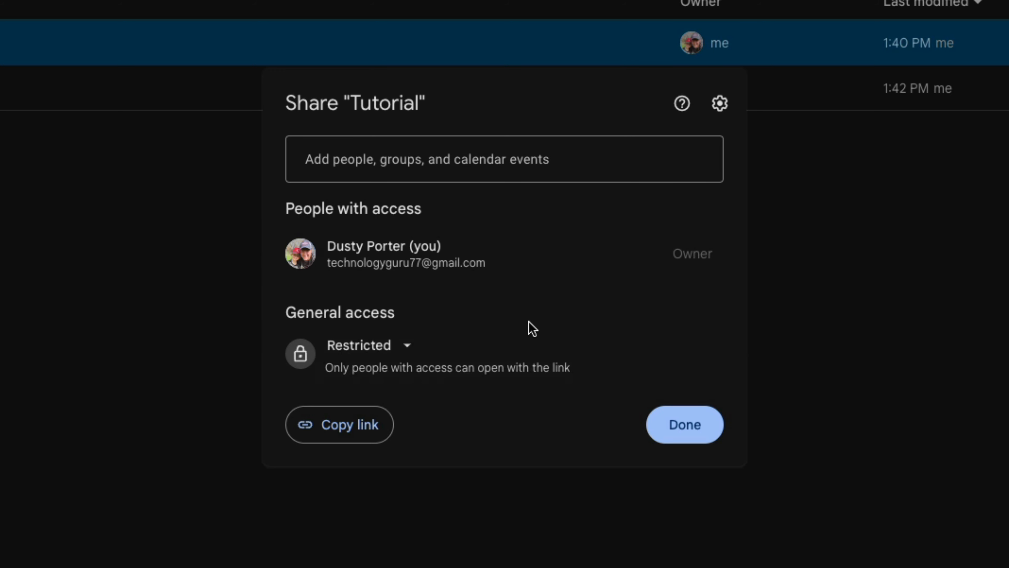
# - Add the first suggested contact with the Editor role in the Tutorial document's sharing settings and copy the link
pyautogui.click(684, 170)
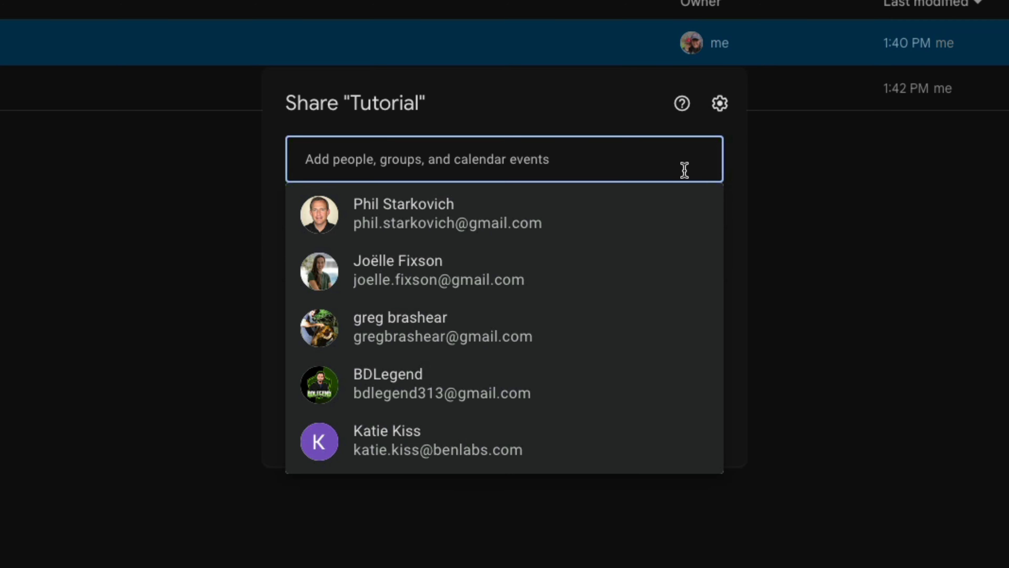
pyautogui.click(554, 209)
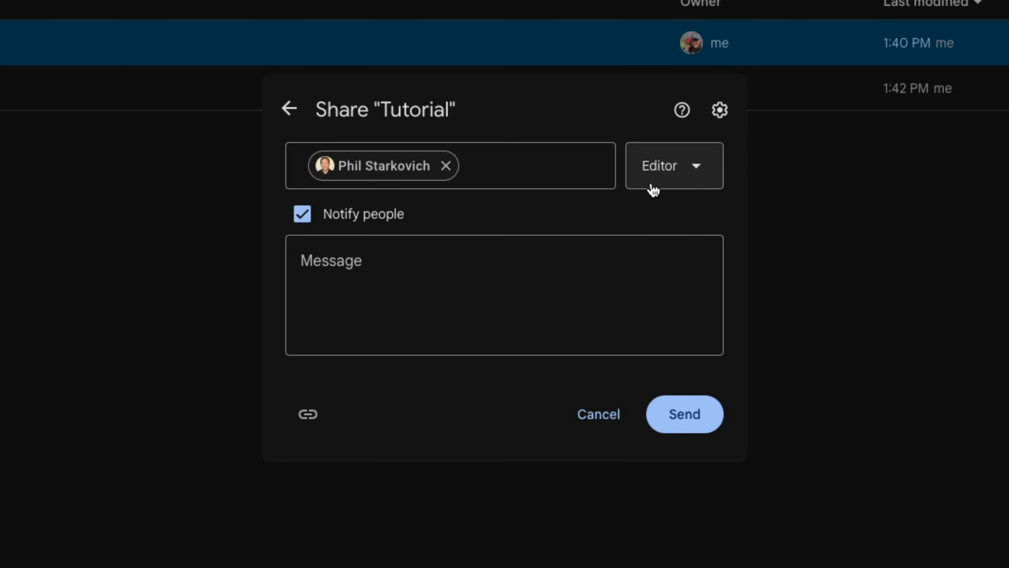
pyautogui.click(699, 173)
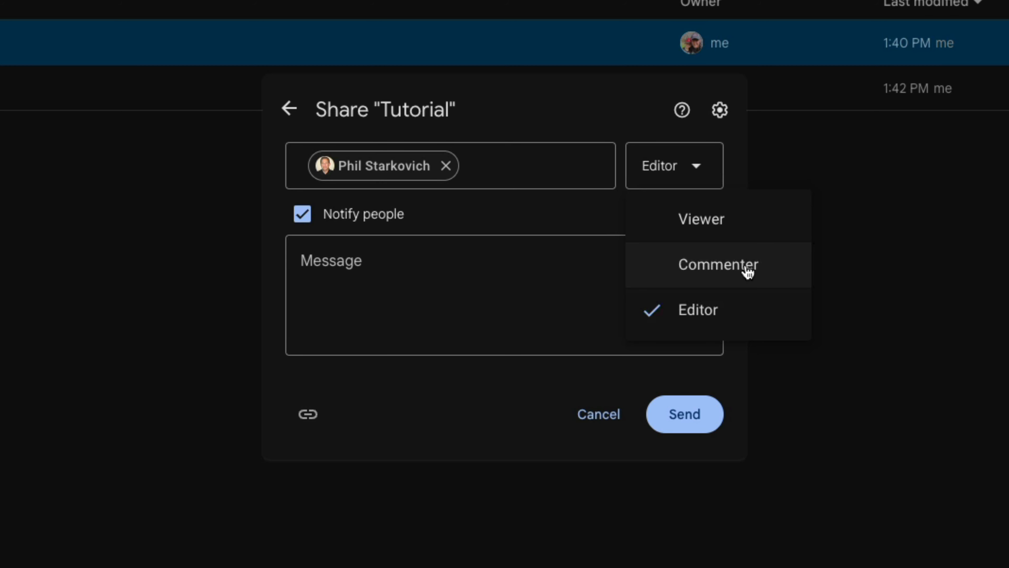
pyautogui.click(699, 324)
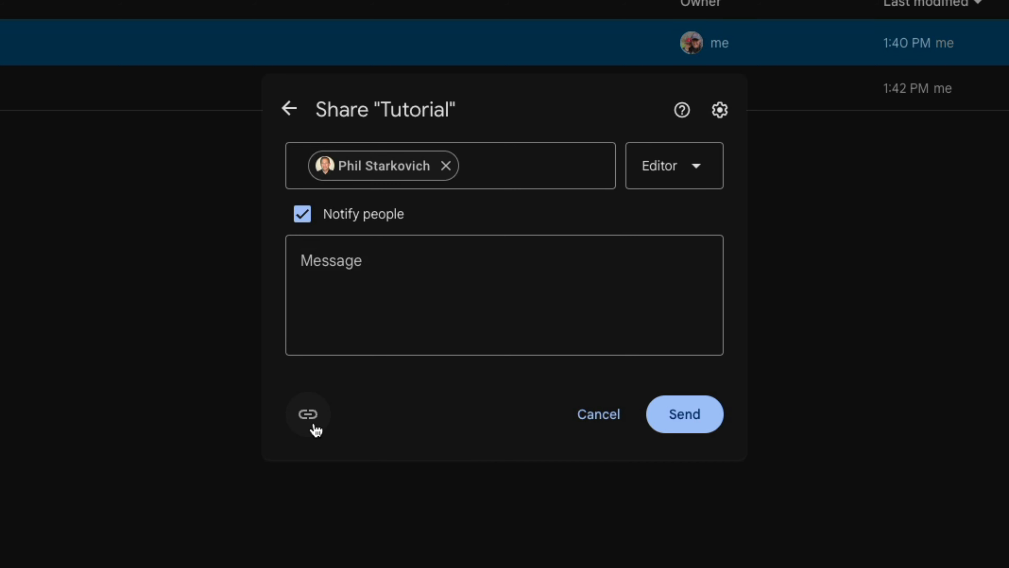
pyautogui.click(314, 416)
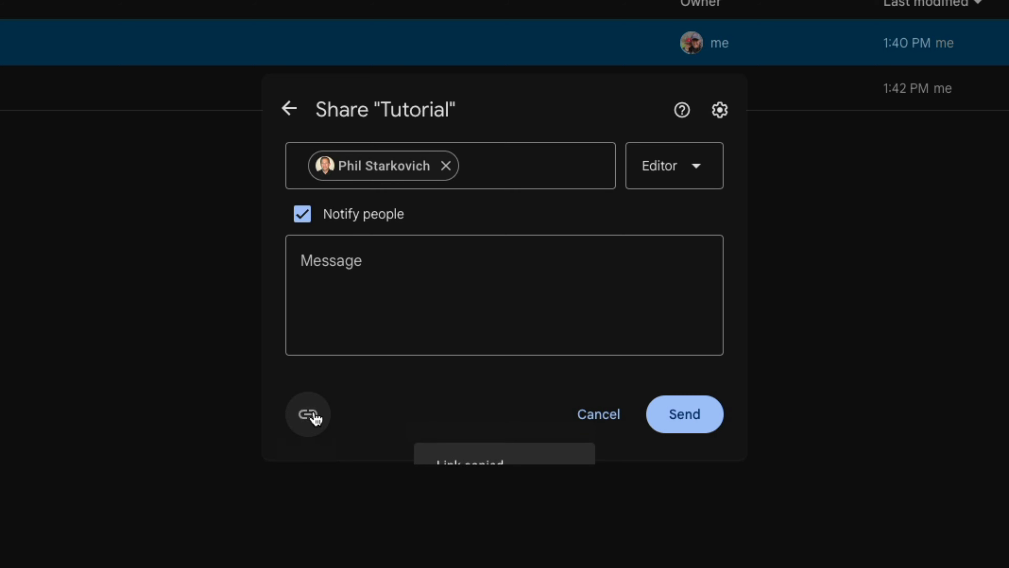
# - Add the message "Send here" to the Tutorial document's sharing invitation, discard the invitation and close the Share dialog
pyautogui.click(417, 301)
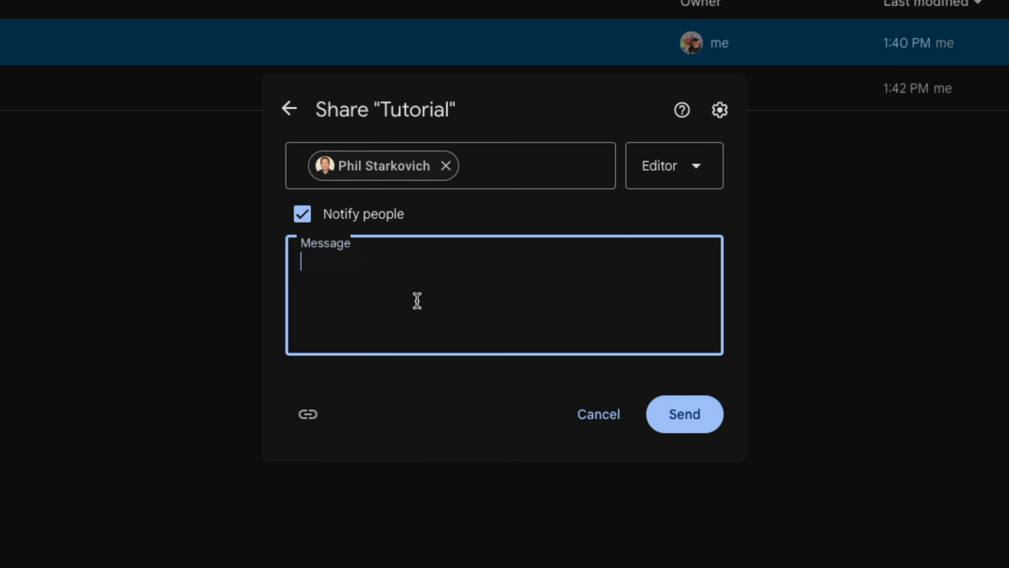
pyautogui.write('Send here')
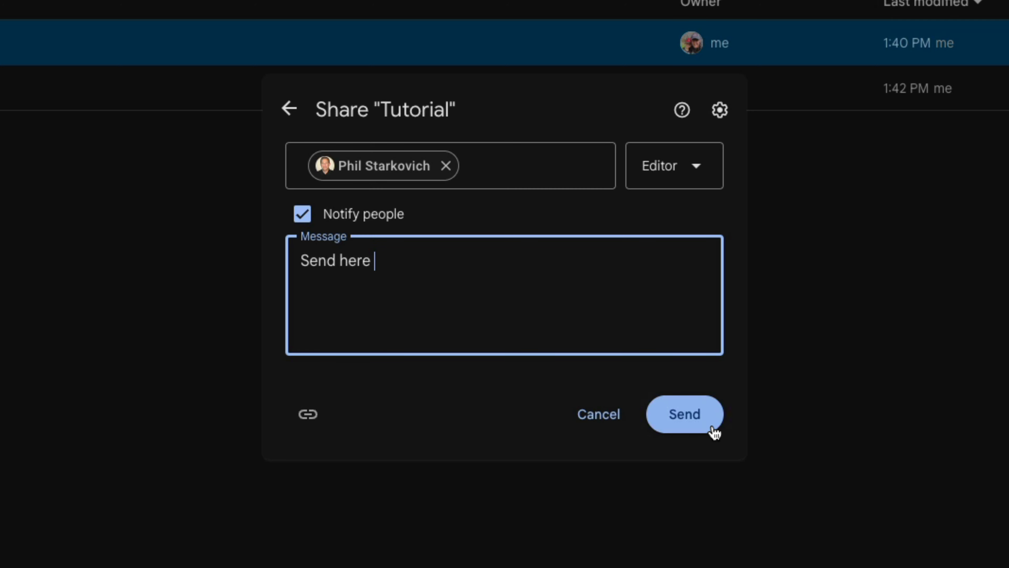
pyautogui.click(390, 406)
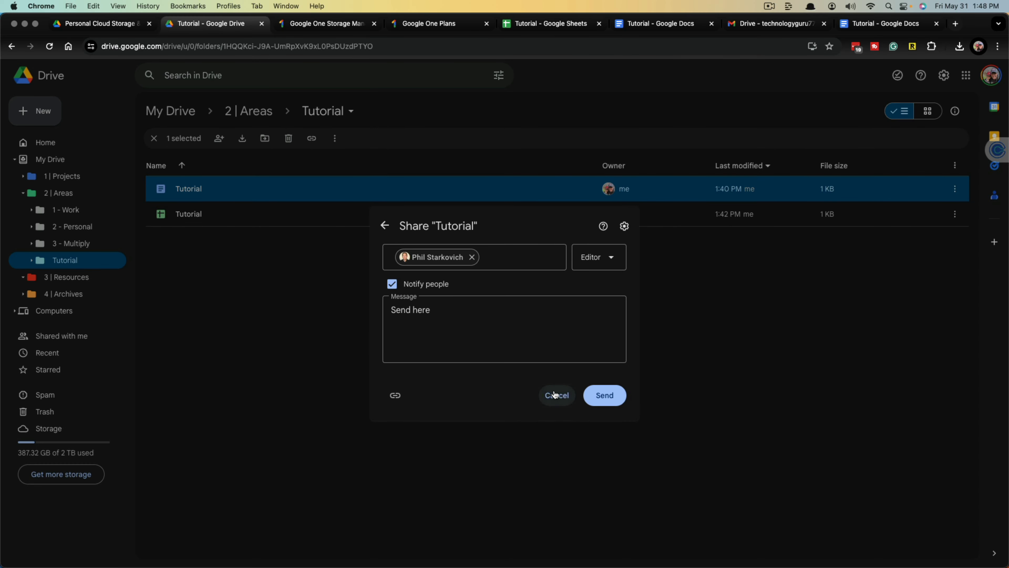
pyautogui.click(555, 395)
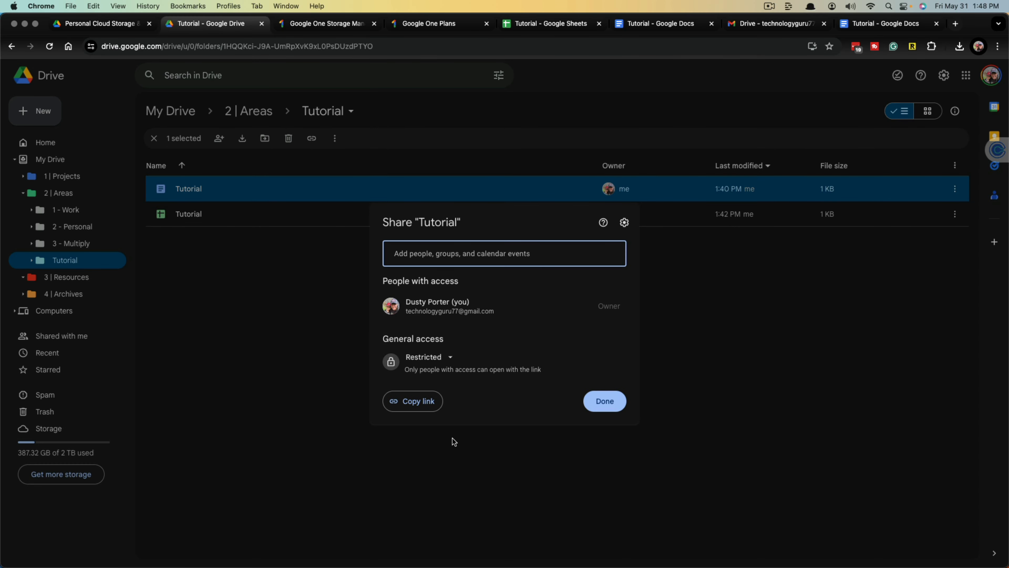
pyautogui.click(329, 337)
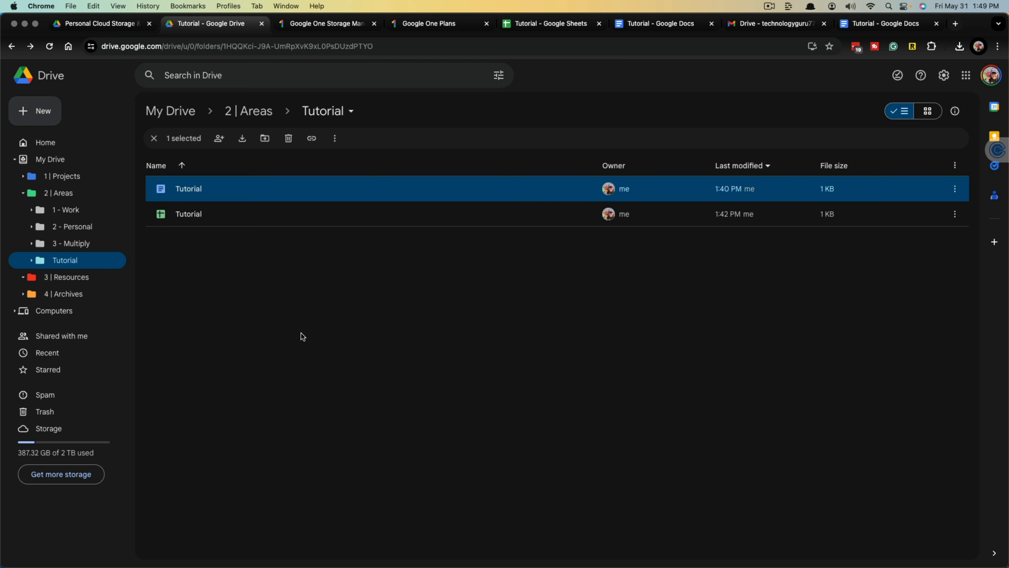
# - Collapse the My Drive folder tree and create a blank Google Form from the Tutorial folder
pyautogui.click(14, 158)
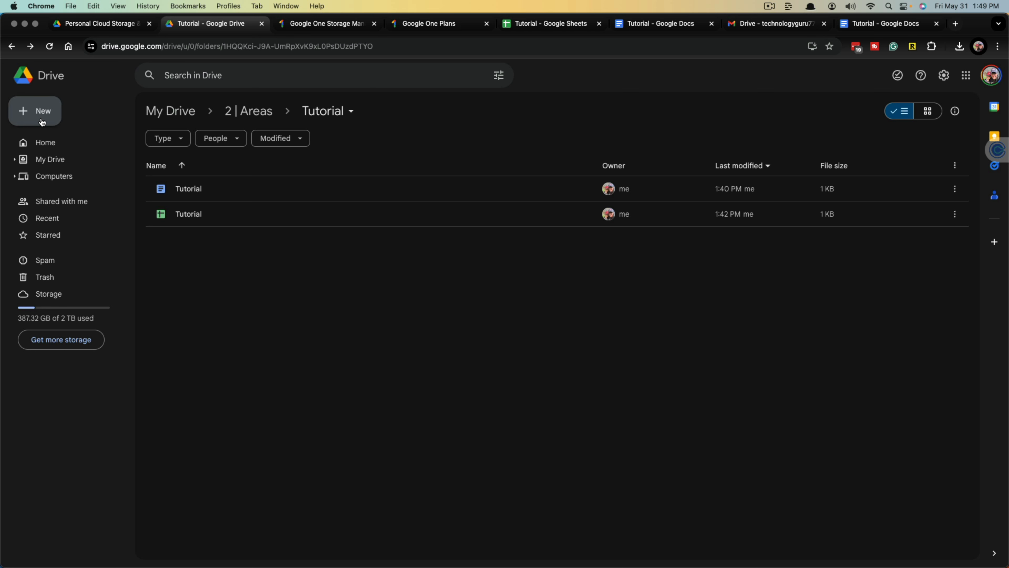
pyautogui.rightClick(219, 310)
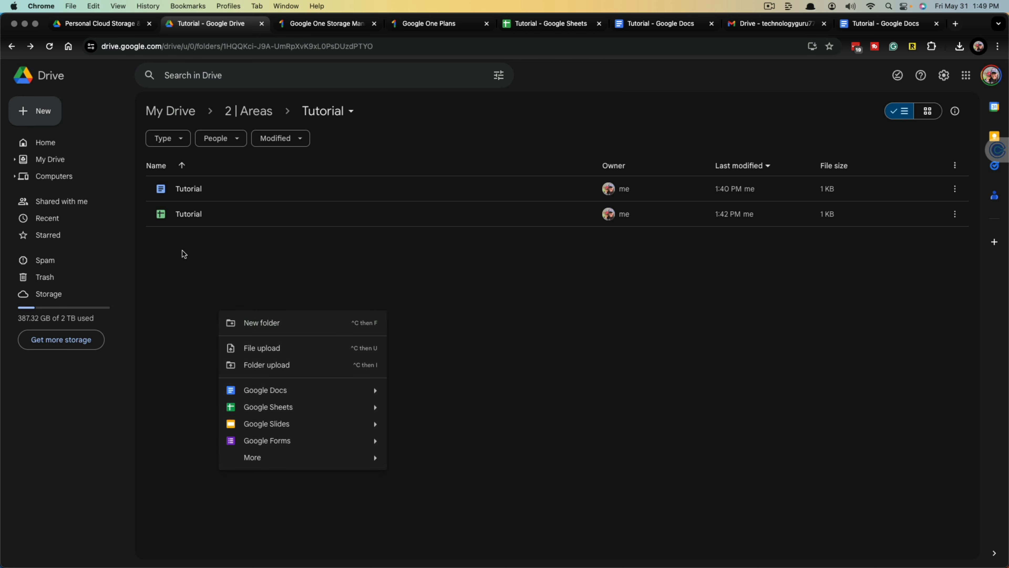
pyautogui.press('Escape')
pyautogui.click(38, 115)
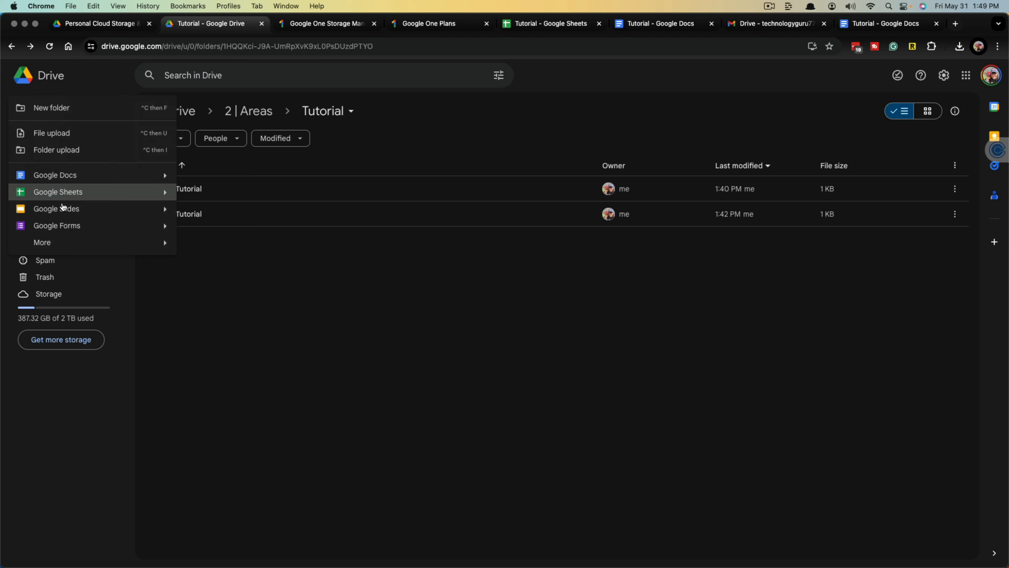
pyautogui.moveTo(51, 243)
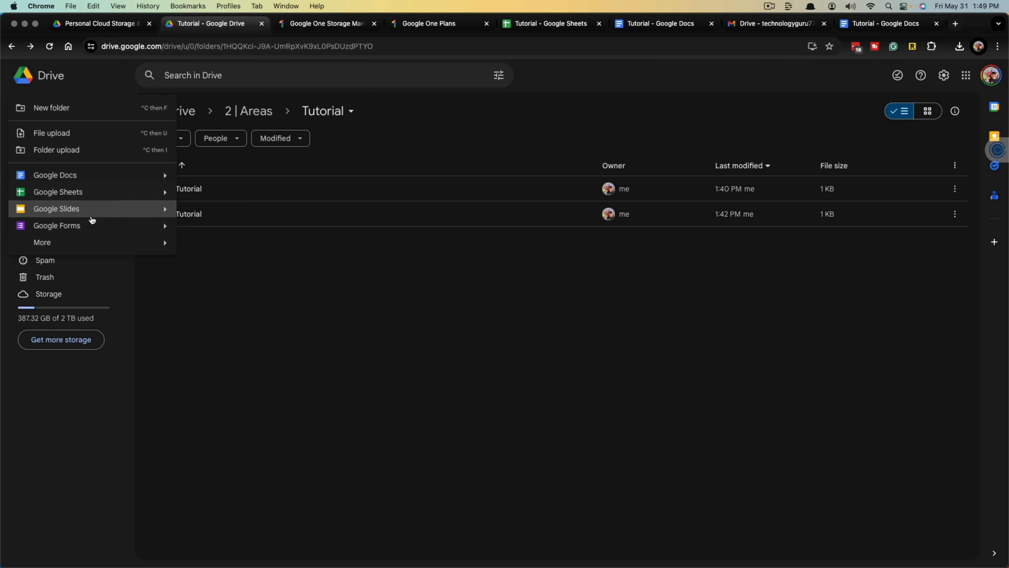
pyautogui.click(93, 225)
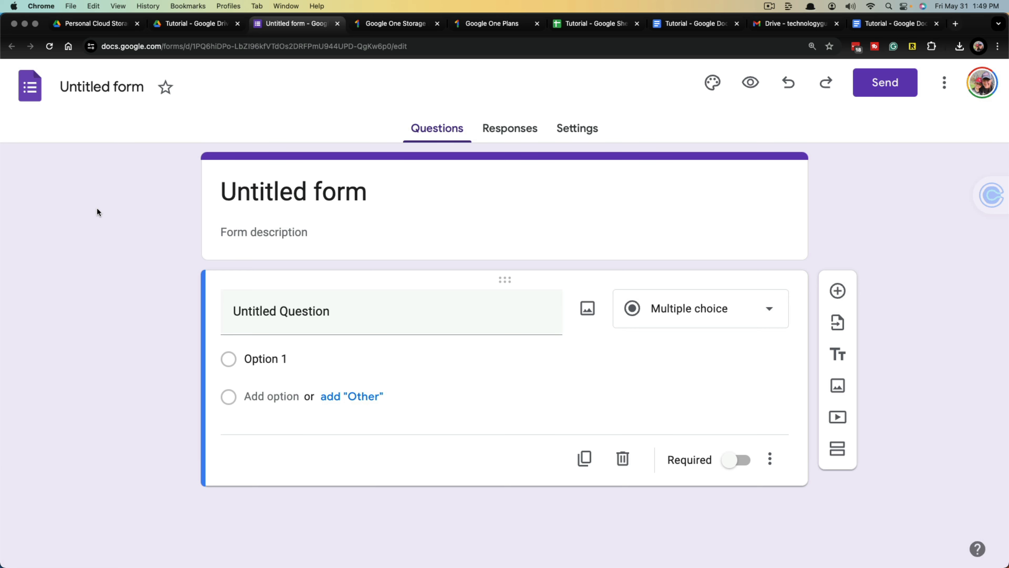
# - Return to the Tutorial folder in Drive, create a blank Google Slides presentation and dismiss its Gemini introduction
pyautogui.click(181, 28)
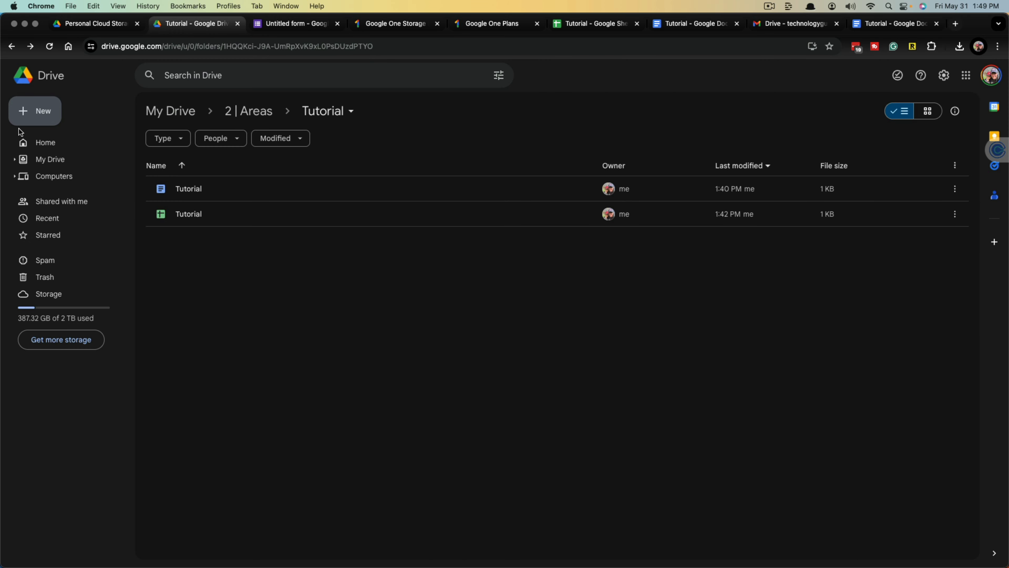
pyautogui.click(27, 116)
pyautogui.click(52, 209)
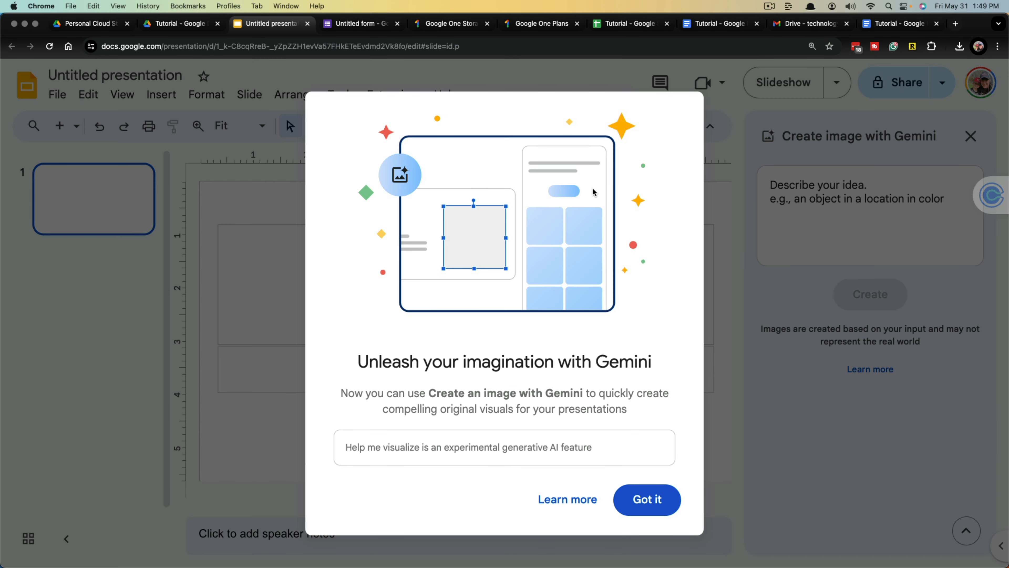
pyautogui.click(633, 500)
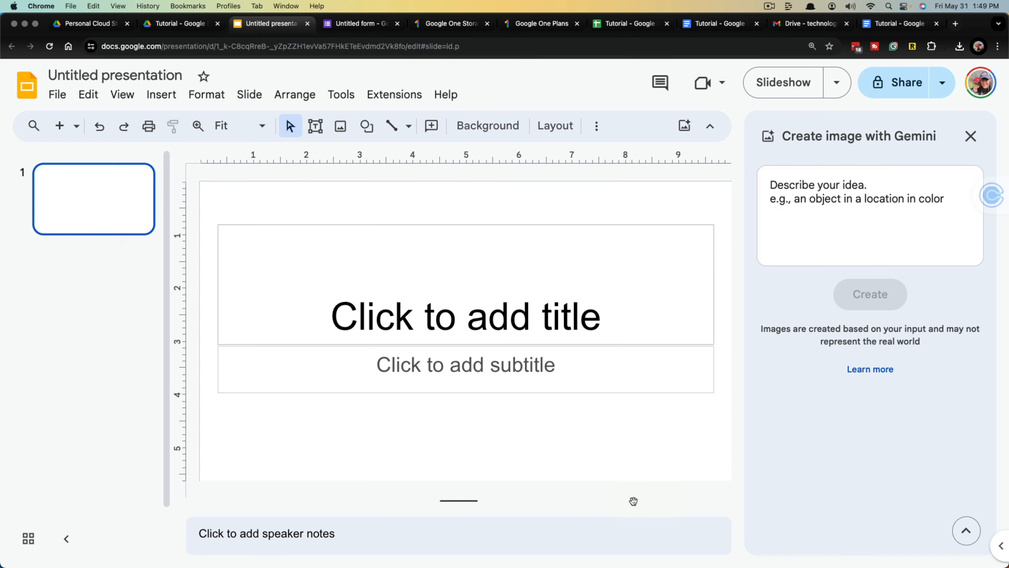
# - Return to Drive, search for "Dashboard" and view the advanced search filters without changing them
pyautogui.click(182, 25)
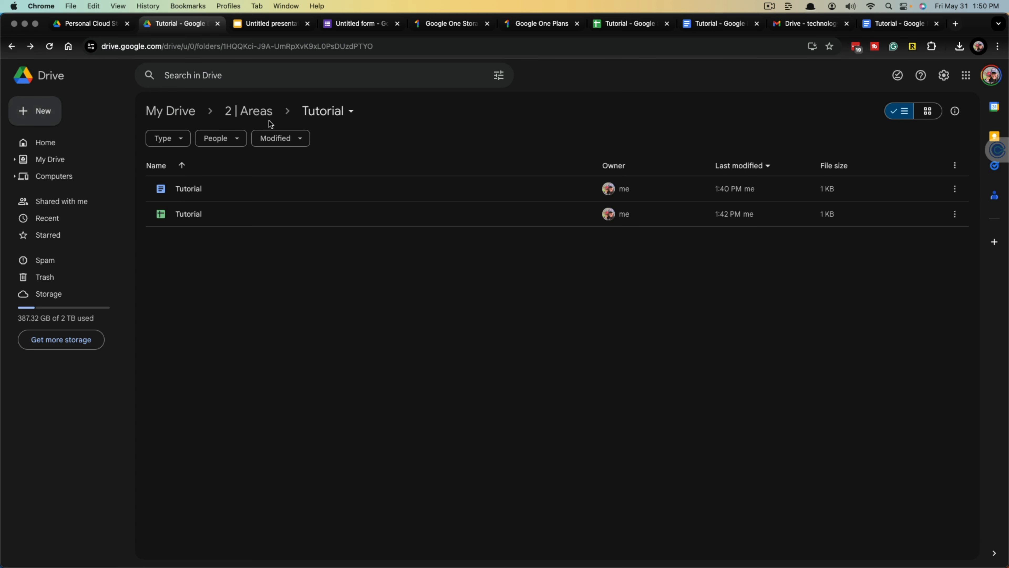
pyautogui.click(180, 80)
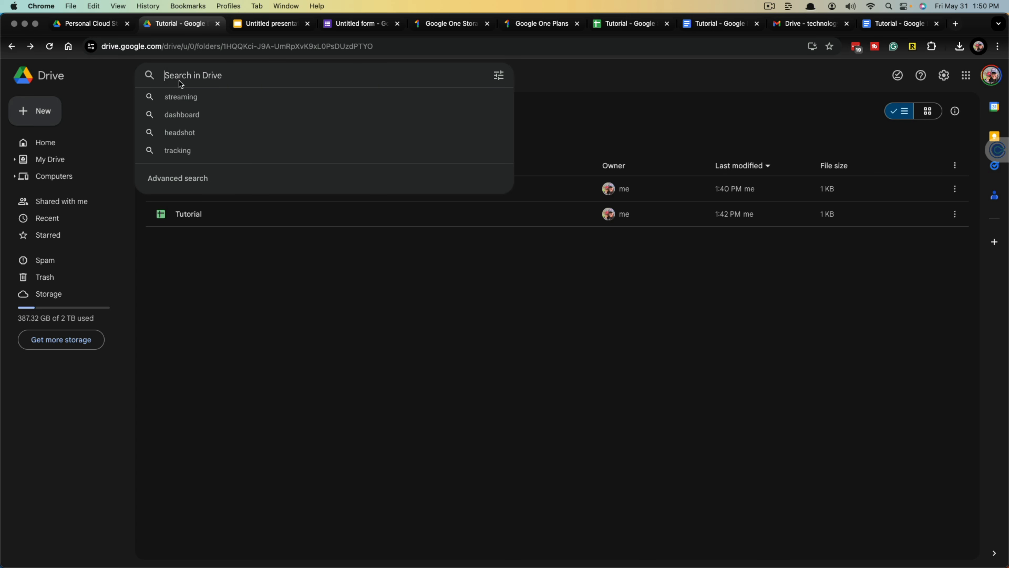
pyautogui.write('Dashboard')
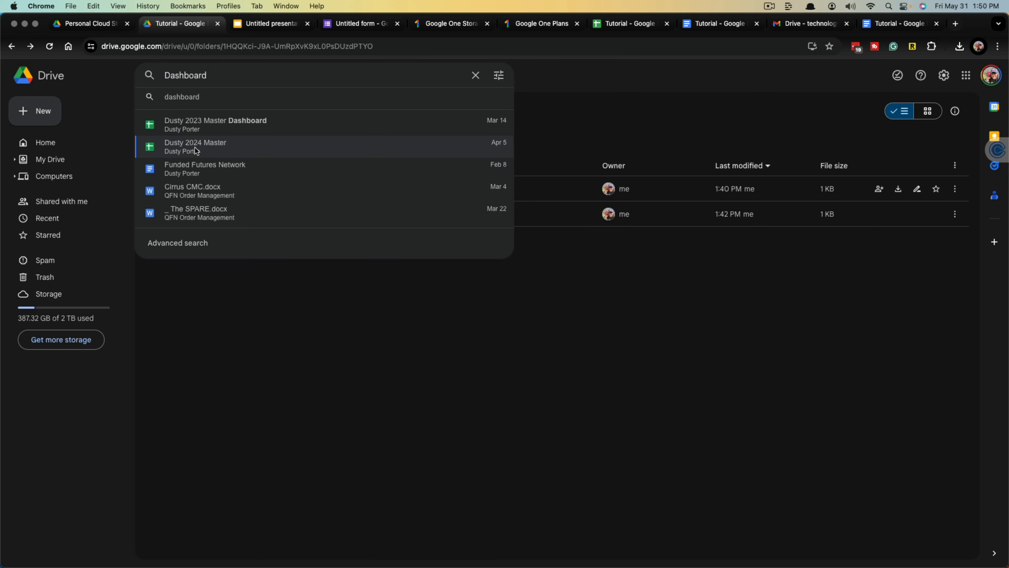
pyautogui.click(200, 244)
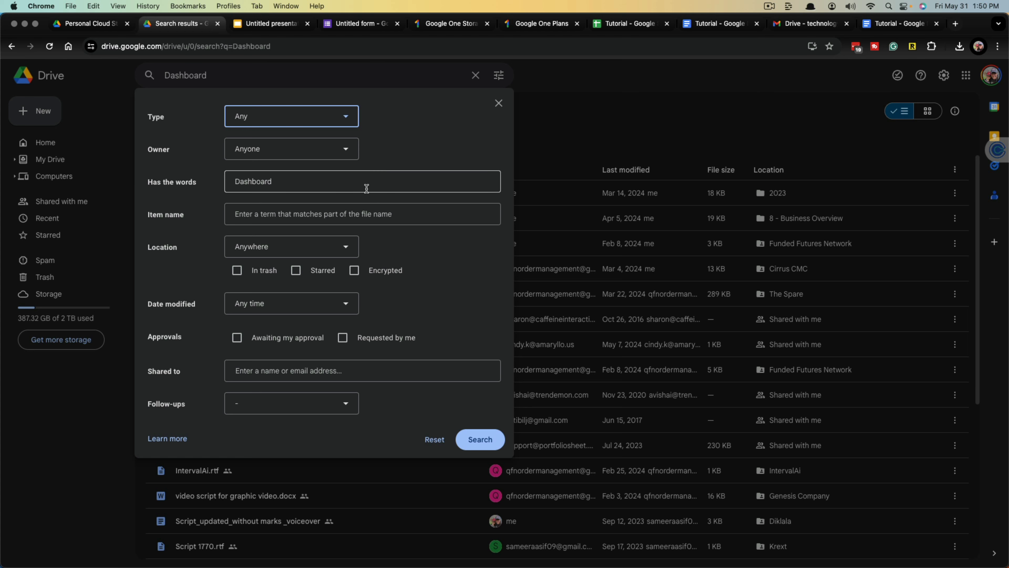
pyautogui.click(498, 103)
# - Clear the Drive search and view the Home page followed by the My Drive folders
pyautogui.click(475, 75)
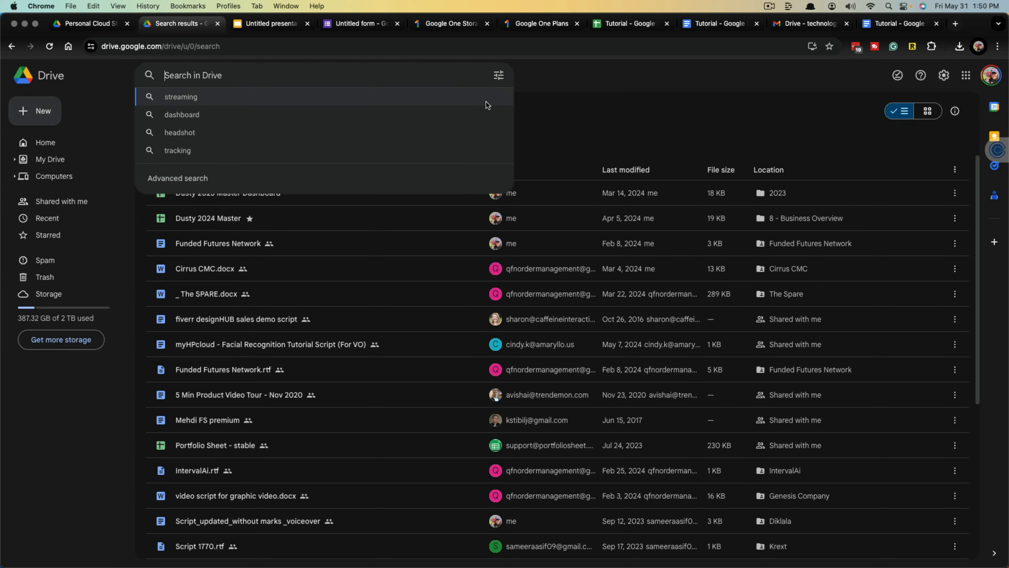
pyautogui.click(47, 144)
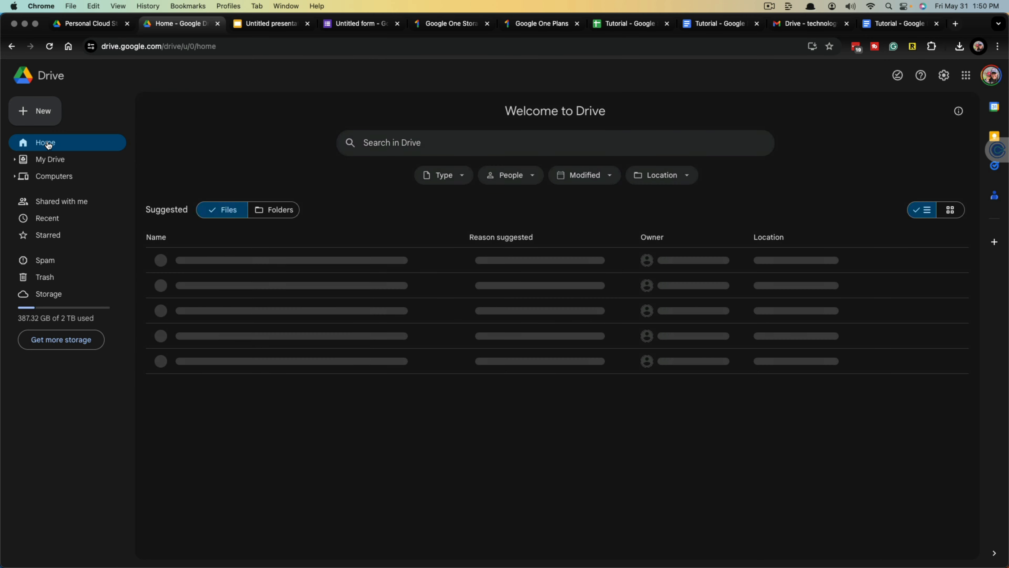
pyautogui.click(55, 162)
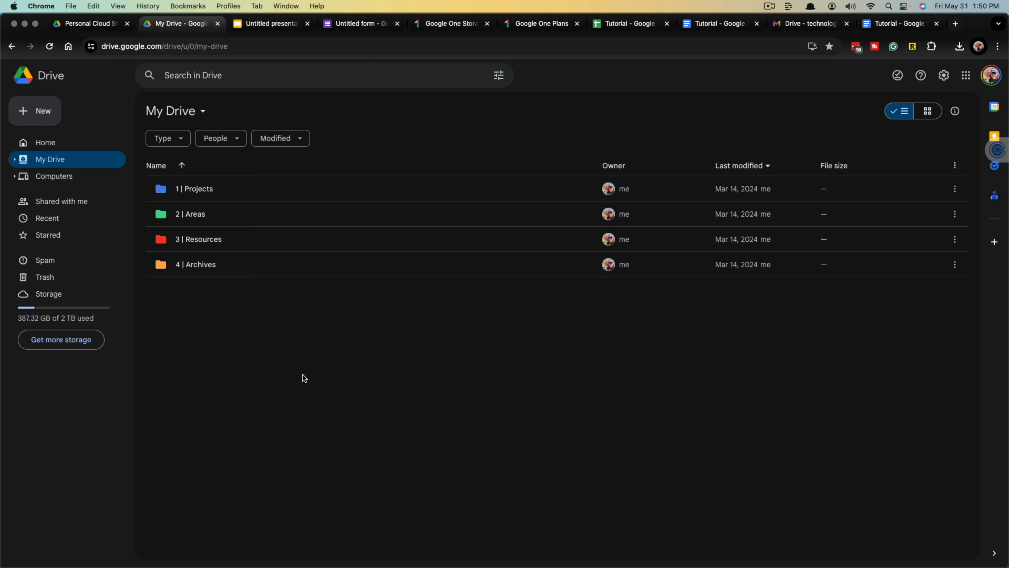
# - Switch to Gmail, start a new message to view its scheduling event types, and return to My Drive
pyautogui.click(794, 24)
pyautogui.click(96, 117)
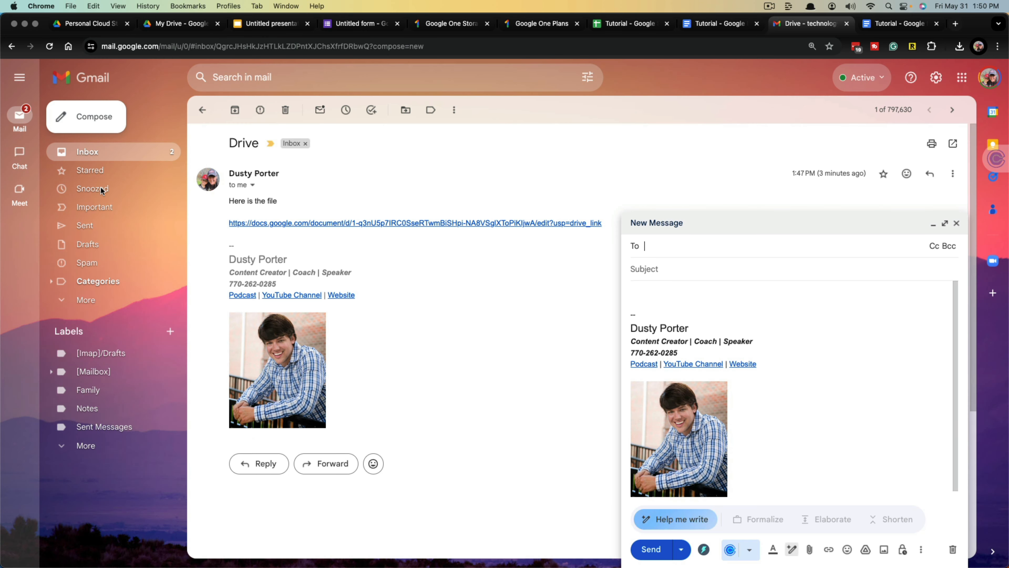
pyautogui.click(752, 551)
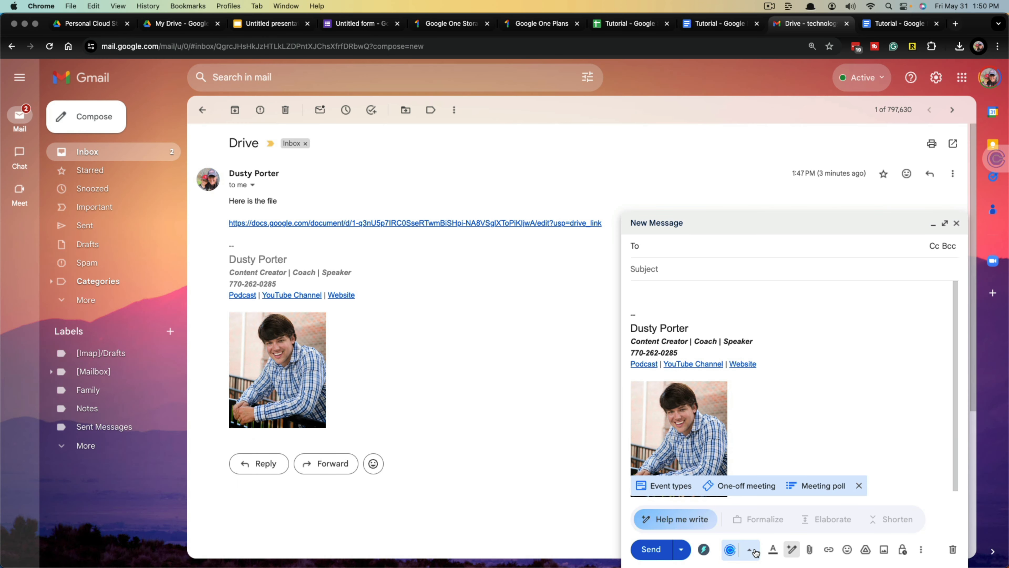
pyautogui.click(683, 486)
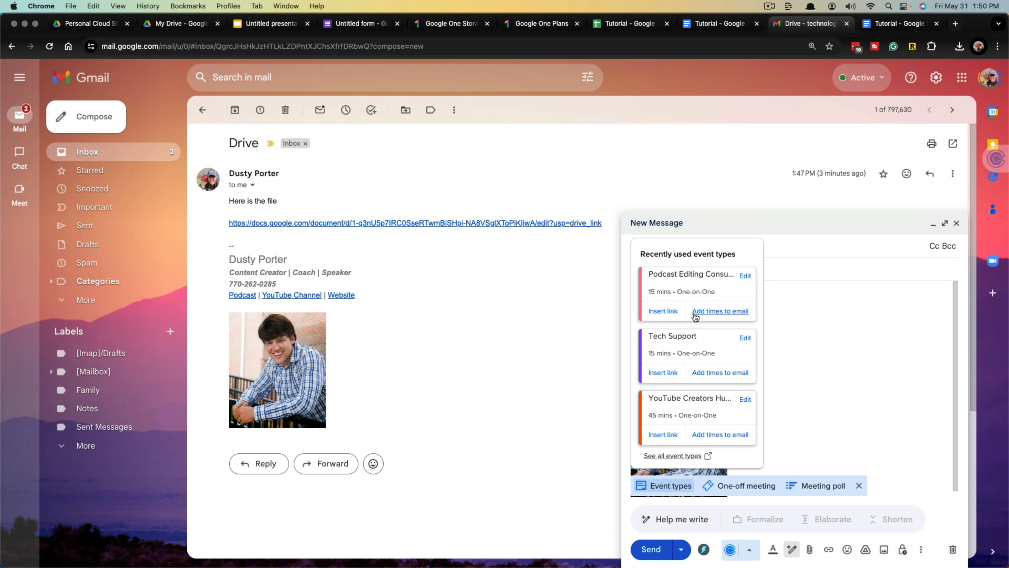
pyautogui.click(783, 363)
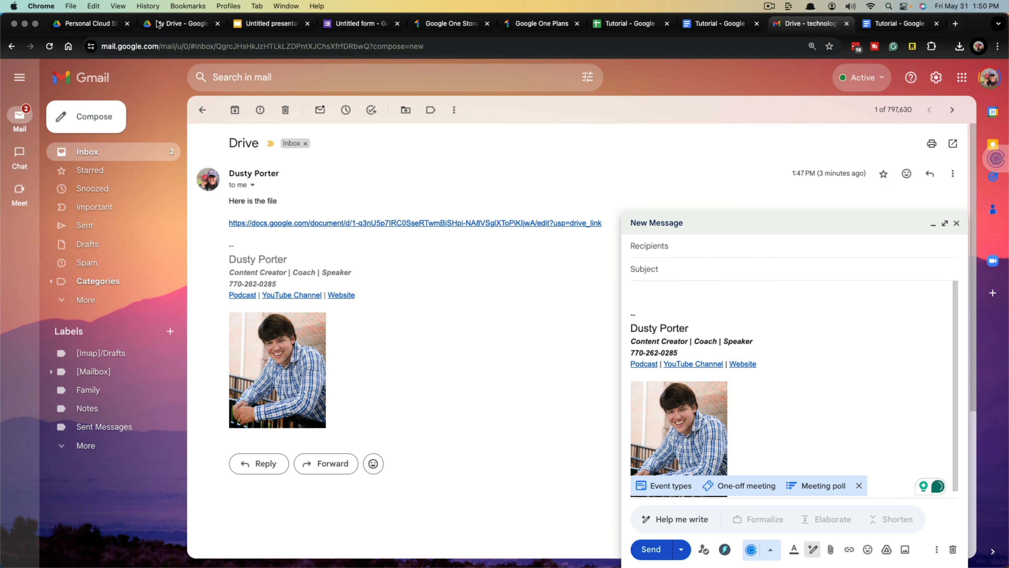
pyautogui.click(175, 24)
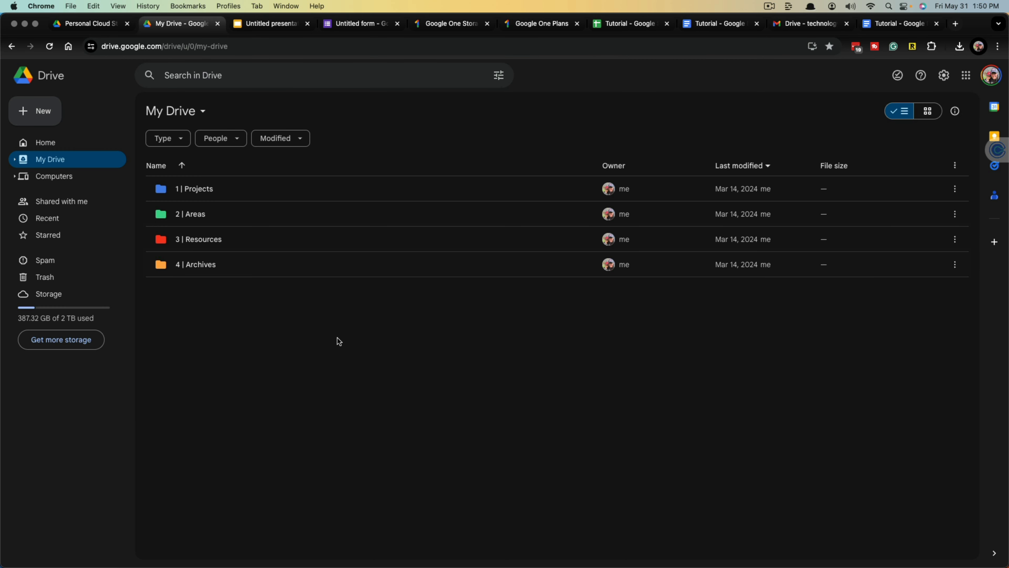